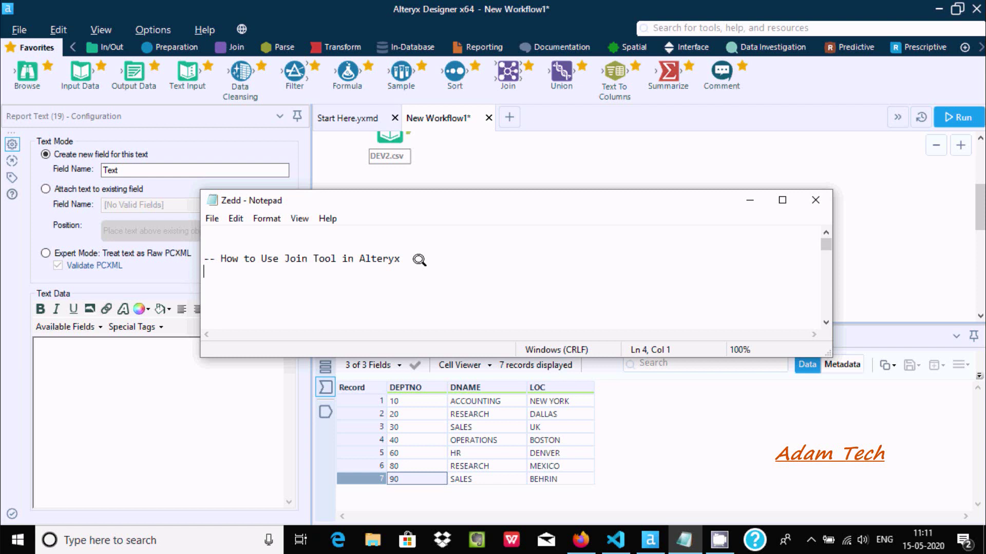
# - Hide the Results pane from its docking options
pyautogui.click(506, 165)
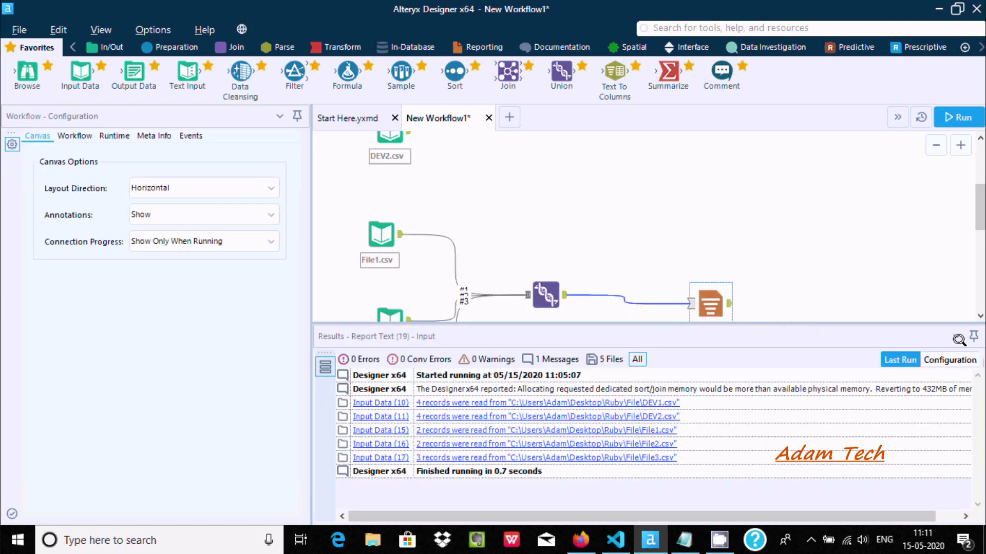
pyautogui.click(955, 336)
pyautogui.click(881, 426)
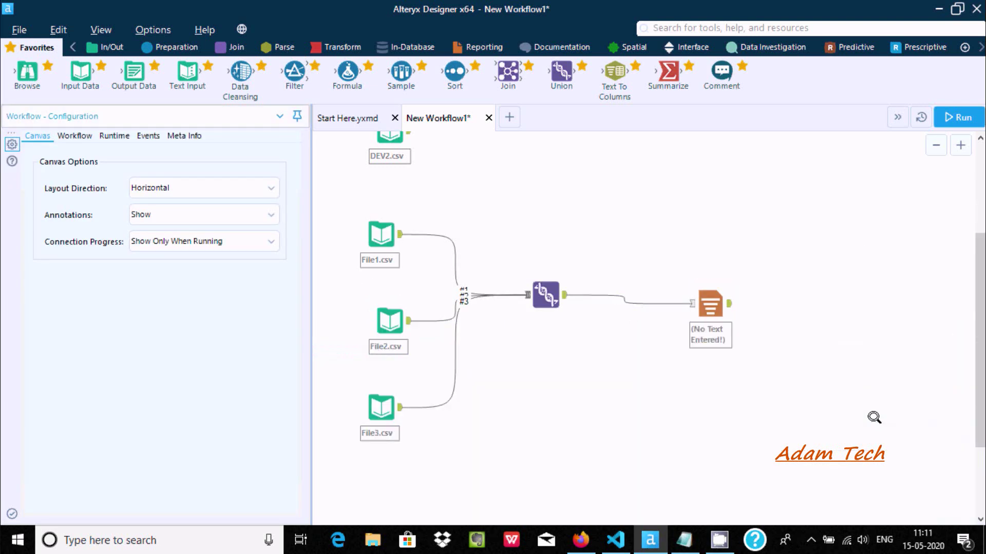
# - Select and delete both earlier union flows, leaving New Workflow1 empty
pyautogui.moveTo(978, 267); pyautogui.dragTo(973, 175)
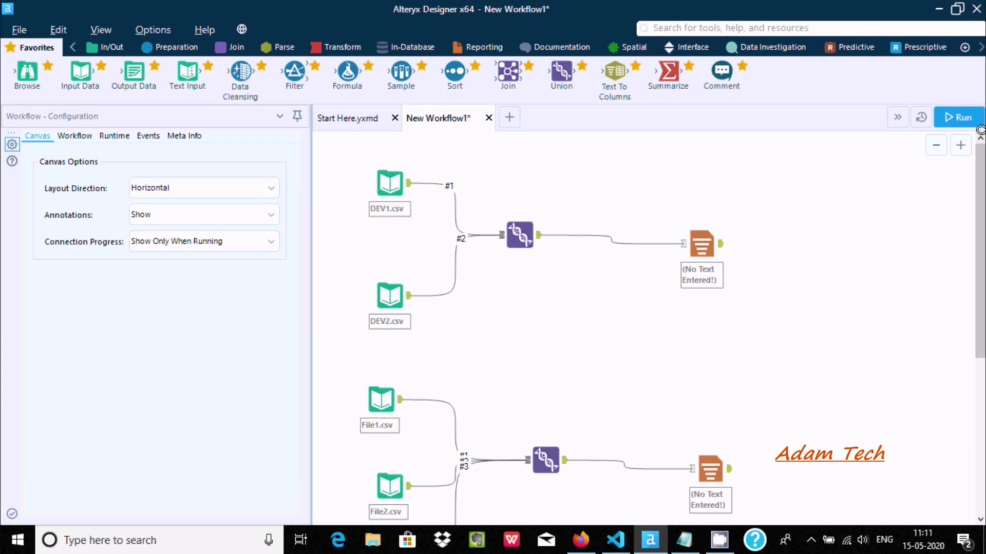
pyautogui.moveTo(980, 164); pyautogui.dragTo(979, 240)
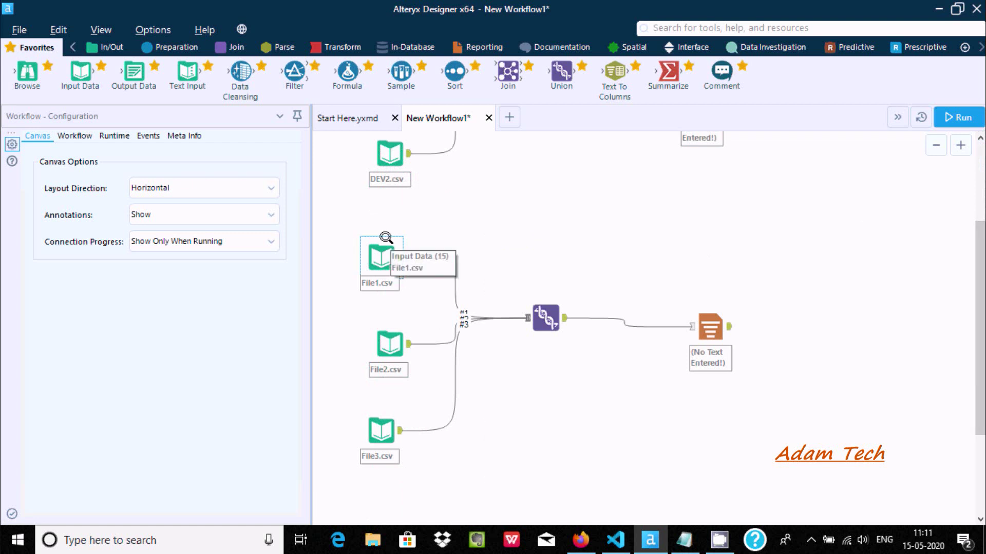
pyautogui.moveTo(980, 357); pyautogui.dragTo(980, 434)
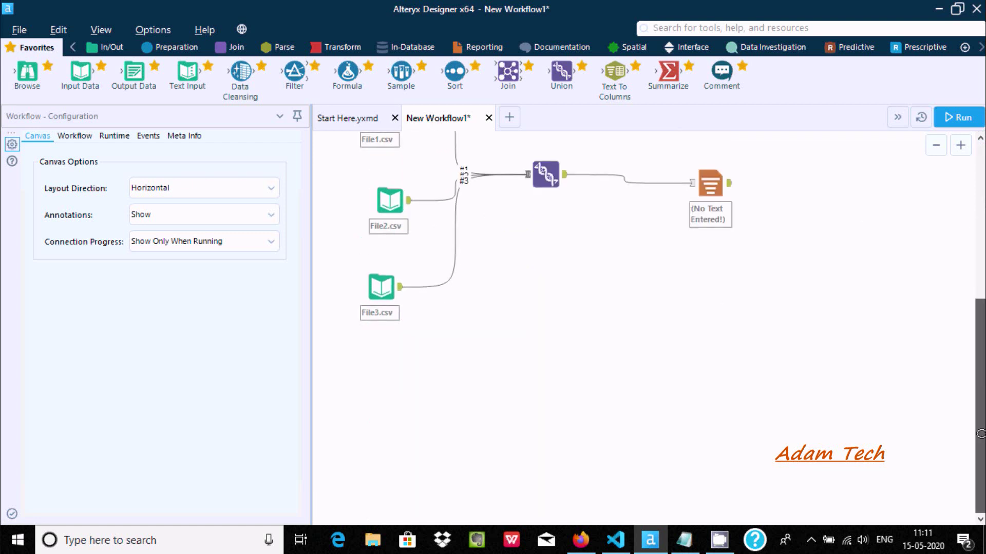
pyautogui.scroll(5, 951, 219)
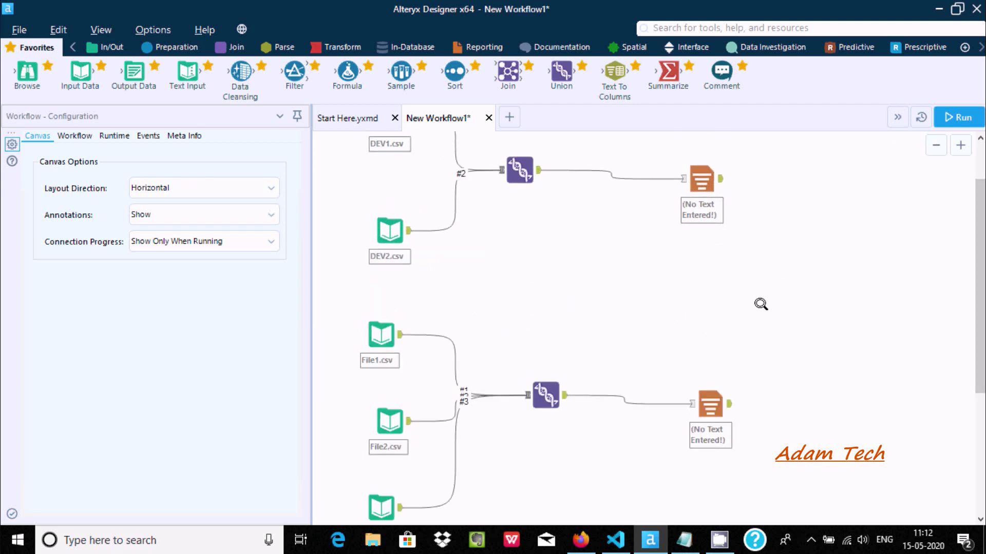
pyautogui.hotkey('ctrl', 'a')
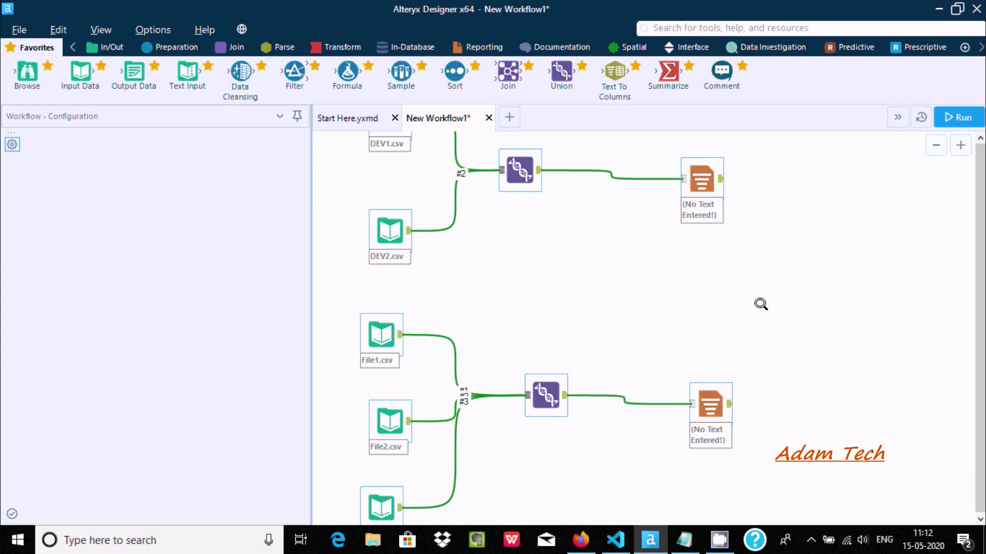
pyautogui.press('Delete')
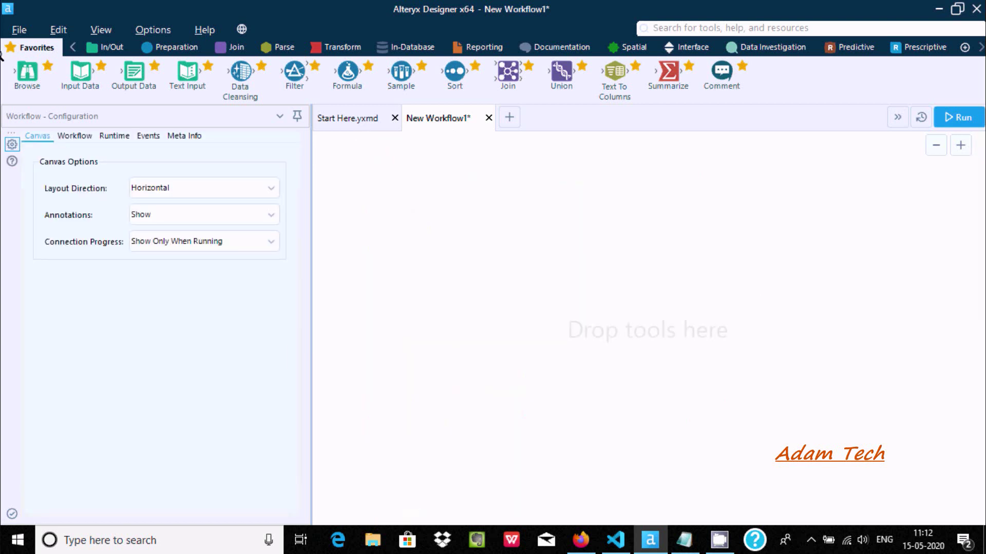
# - Add two Input Data tools and set the lower one to read DEV1.csv
pyautogui.moveTo(395, 200); pyautogui.dragTo(390, 200)
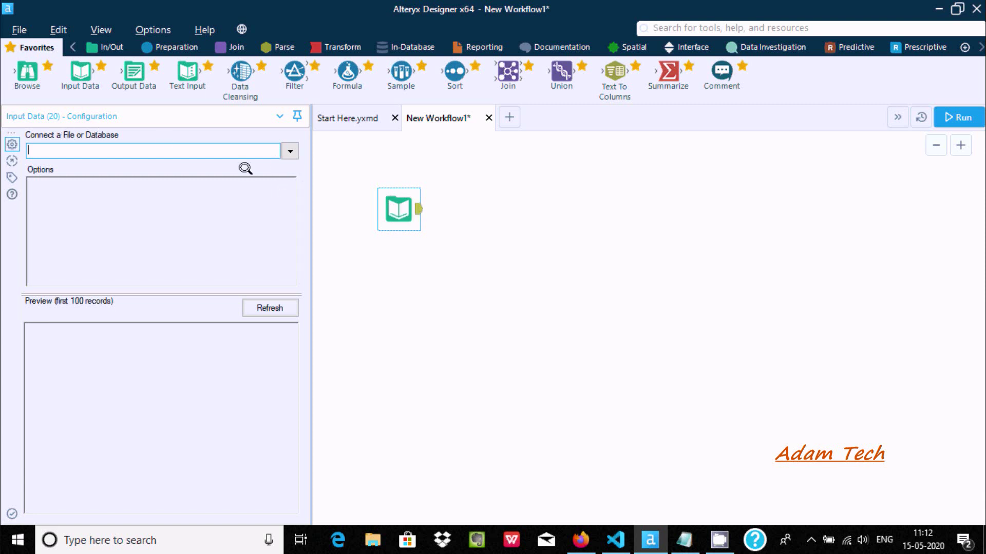
pyautogui.moveTo(389, 203); pyautogui.dragTo(389, 186)
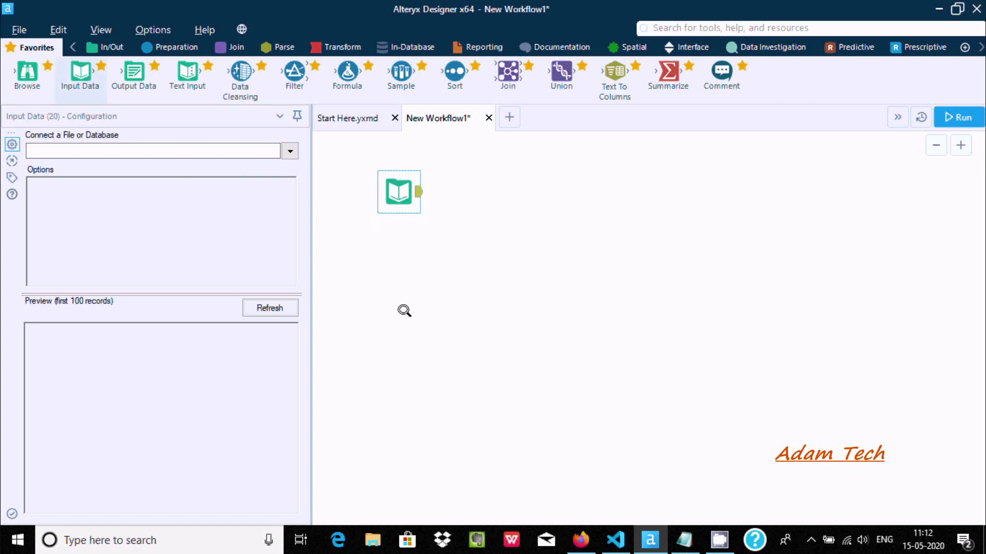
pyautogui.moveTo(404, 310); pyautogui.dragTo(404, 315)
pyautogui.click(228, 151)
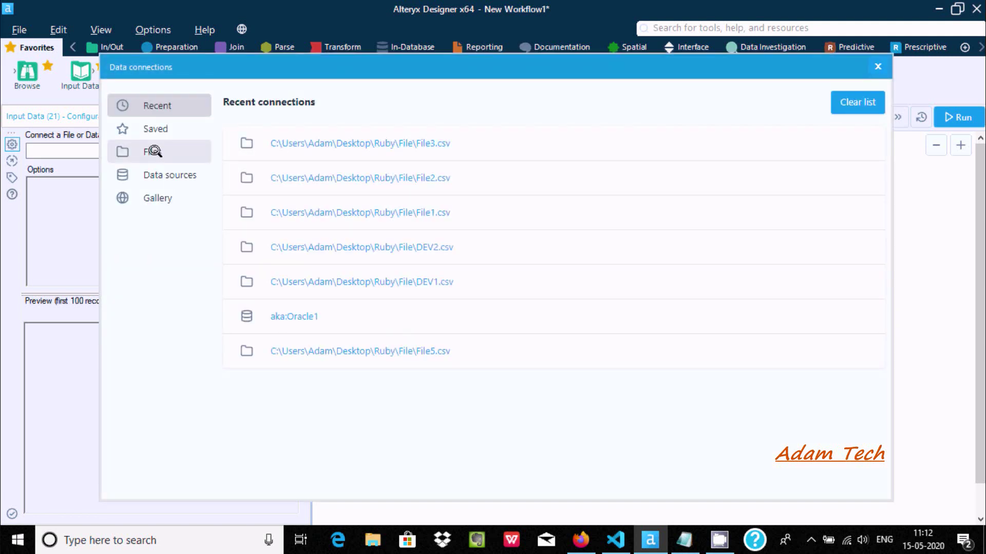
pyautogui.click(153, 151)
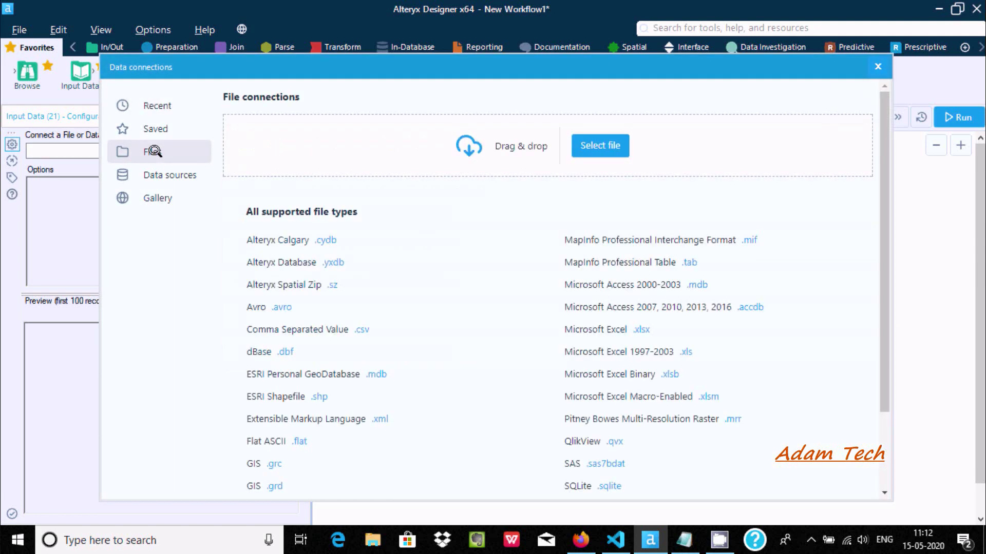
pyautogui.click(297, 329)
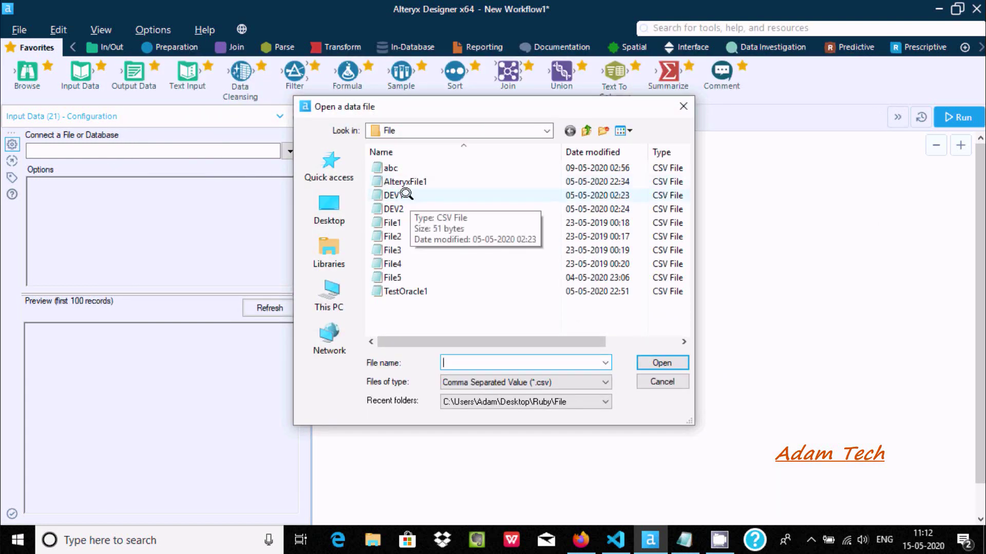
pyautogui.click(406, 194)
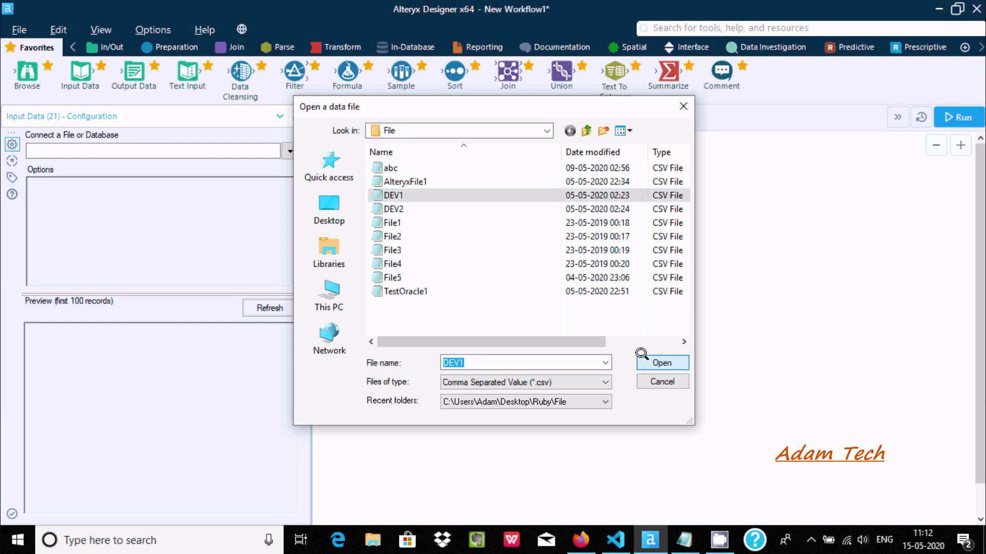
pyautogui.click(661, 362)
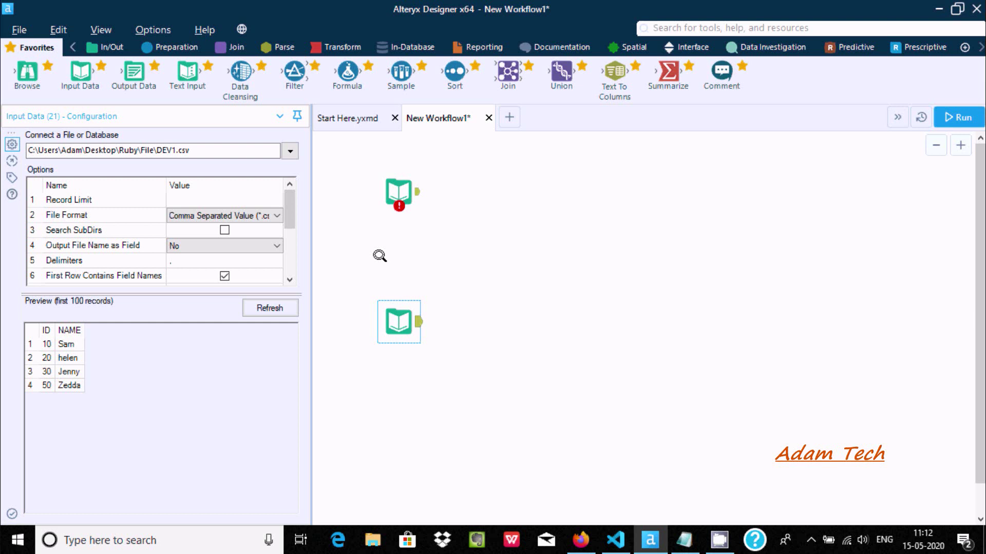
# - Point the upper Input Data tool at the DEV2.csv file
pyautogui.click(396, 311)
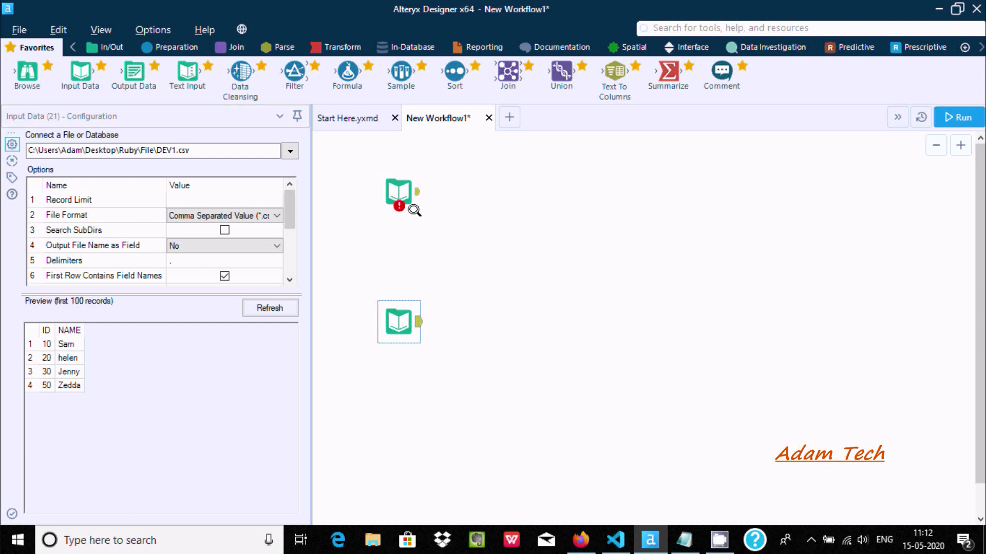
pyautogui.click(407, 187)
pyautogui.click(290, 150)
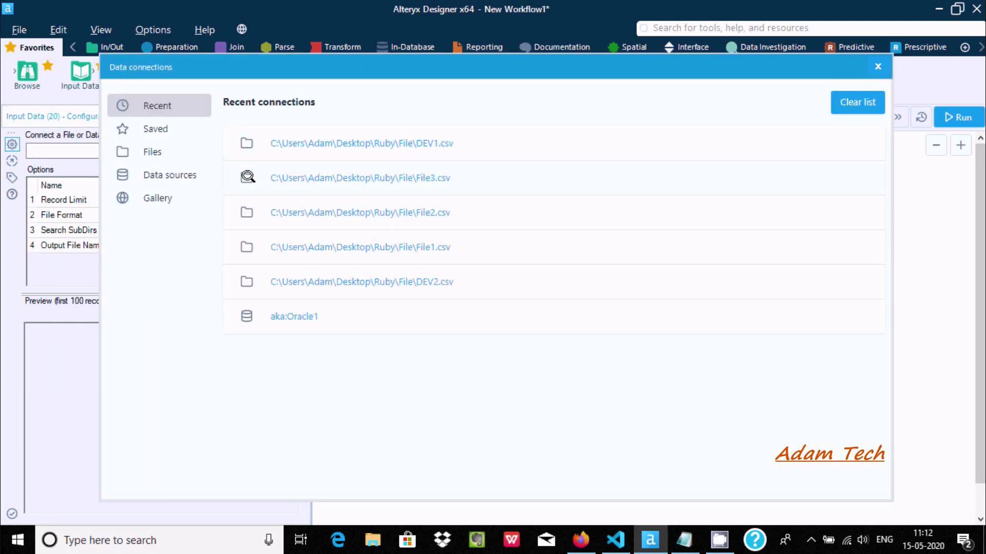
pyautogui.click(148, 152)
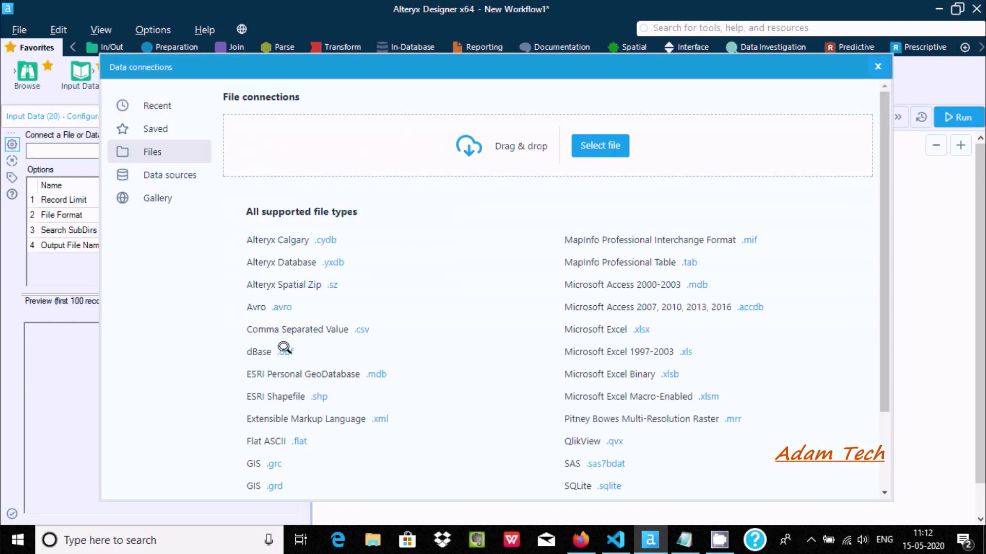
pyautogui.click(283, 328)
pyautogui.click(392, 209)
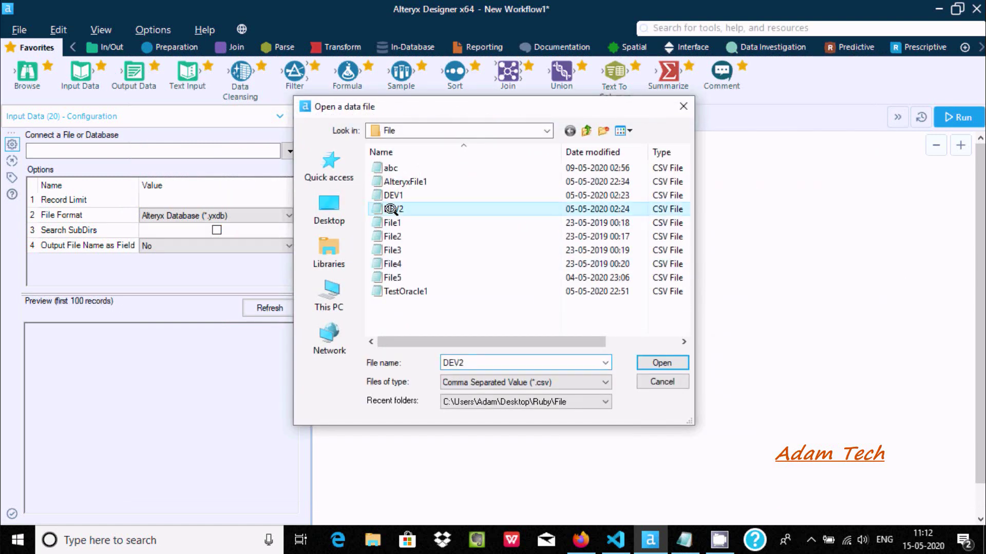
pyautogui.click(661, 363)
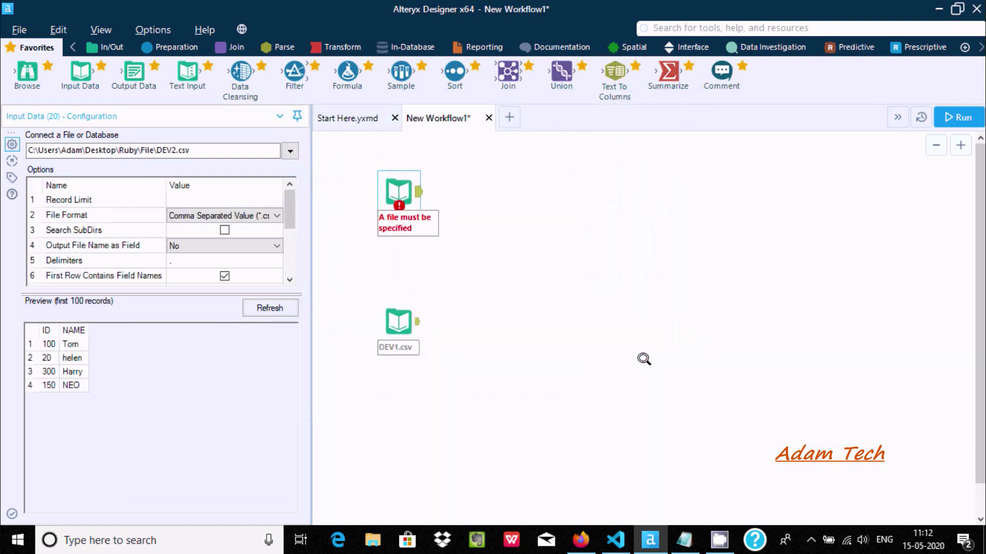
# - Deselect to show the DEV2.csv and DEV1.csv labels, then view the Join tool's description card
pyautogui.click(497, 260)
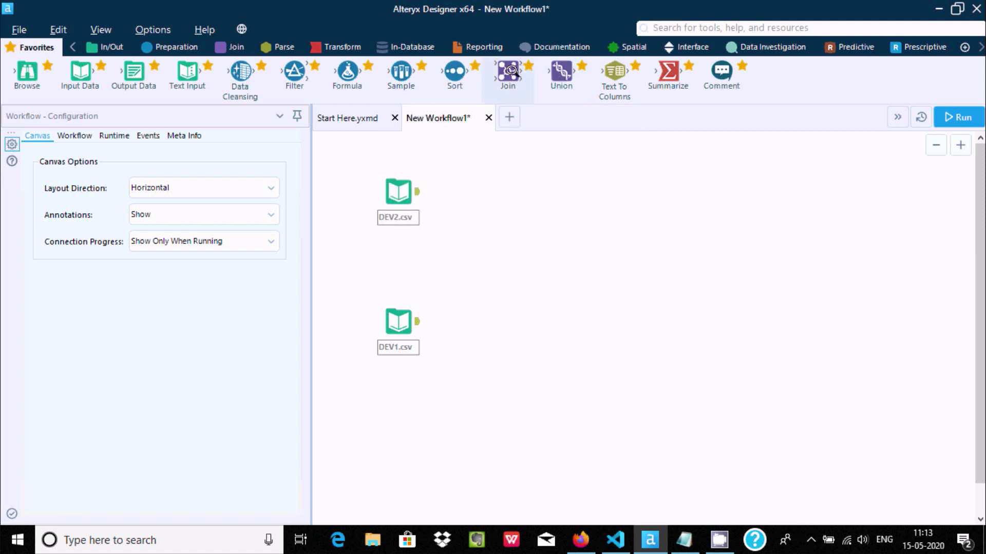
pyautogui.moveTo(511, 71)
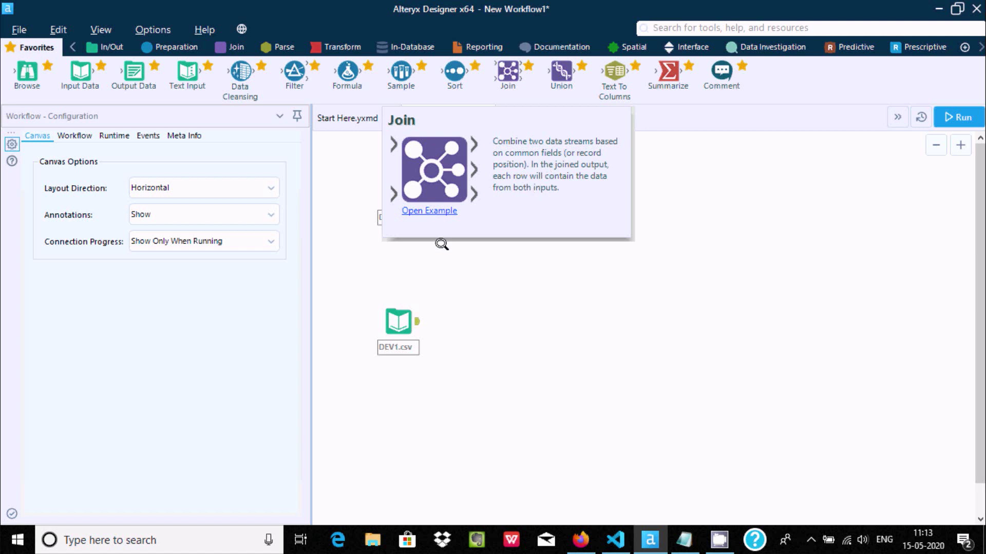
# - Add a Join tool with DEV2.csv on its left input and DEV1.csv on its right
pyautogui.moveTo(532, 70); pyautogui.dragTo(517, 270)
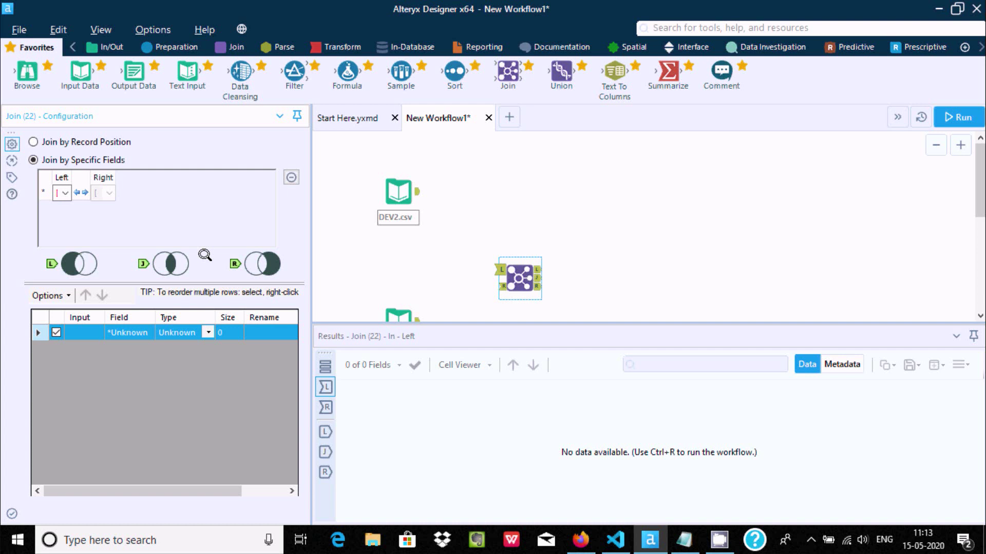
pyautogui.moveTo(415, 196)
pyautogui.mouseDown()
pyautogui.moveTo(486, 247)
pyautogui.moveTo(502, 270)
pyautogui.mouseUp()
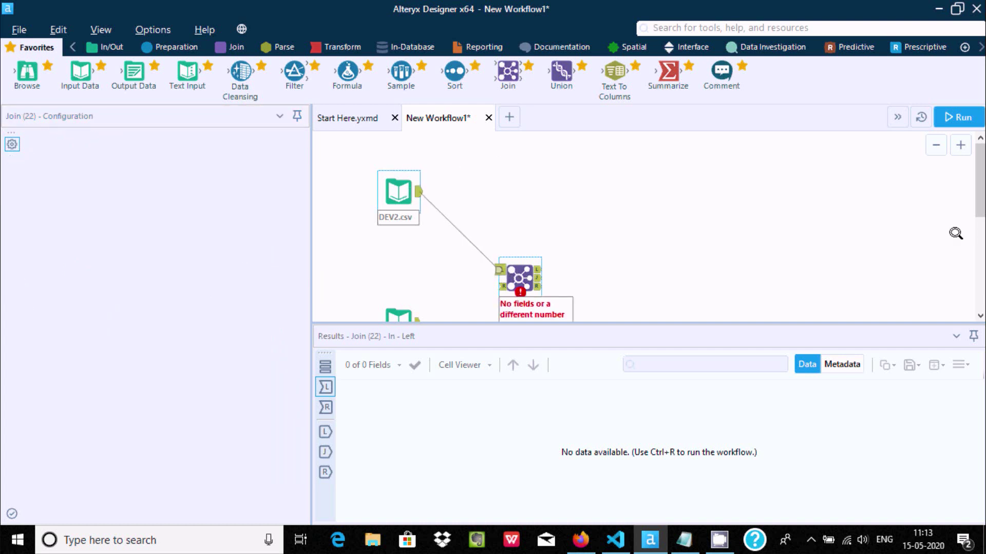
pyautogui.moveTo(977, 176); pyautogui.dragTo(978, 189)
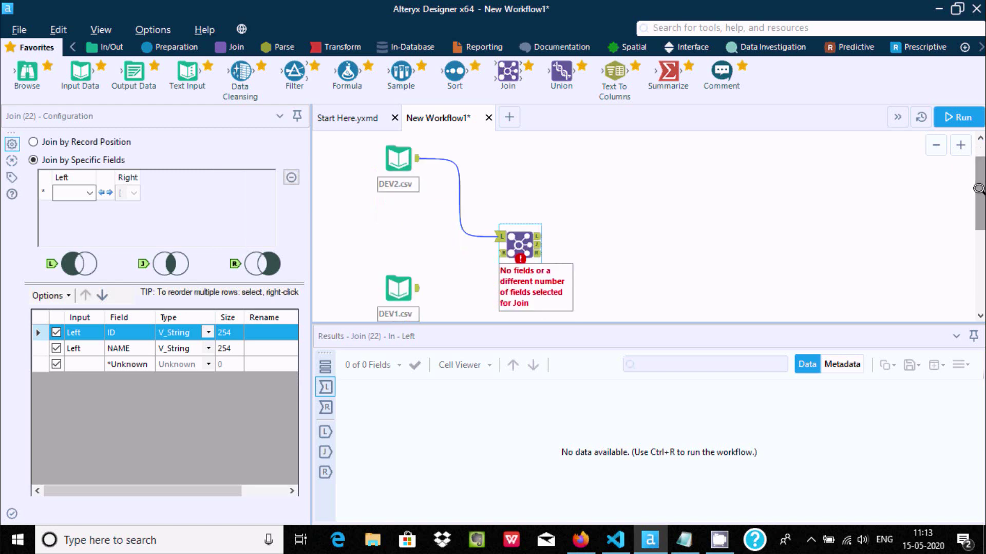
pyautogui.moveTo(417, 288); pyautogui.dragTo(494, 286)
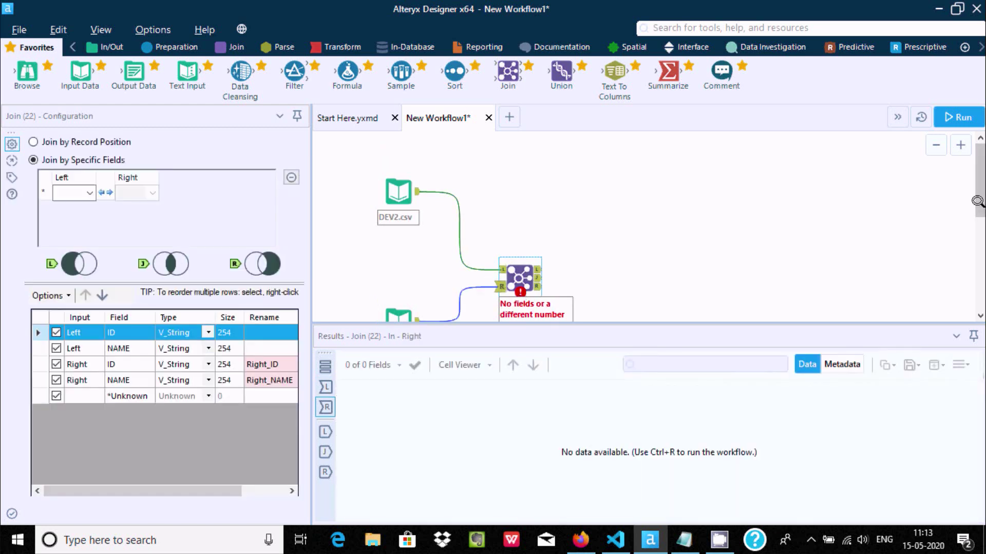
pyautogui.moveTo(973, 192); pyautogui.dragTo(973, 212)
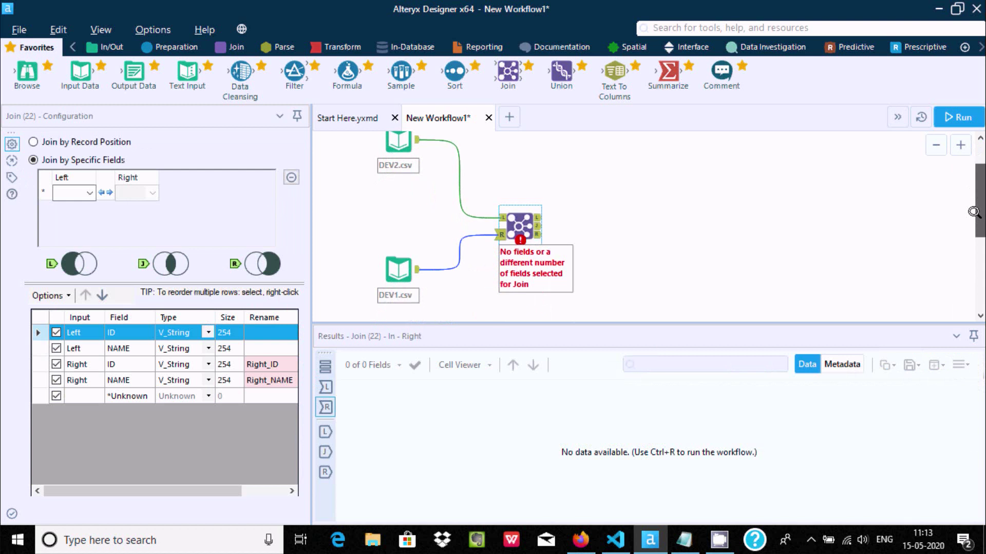
pyautogui.click(79, 192)
# - Preview both inputs, then join by specific fields matching left ID to right ID
pyautogui.click(393, 138)
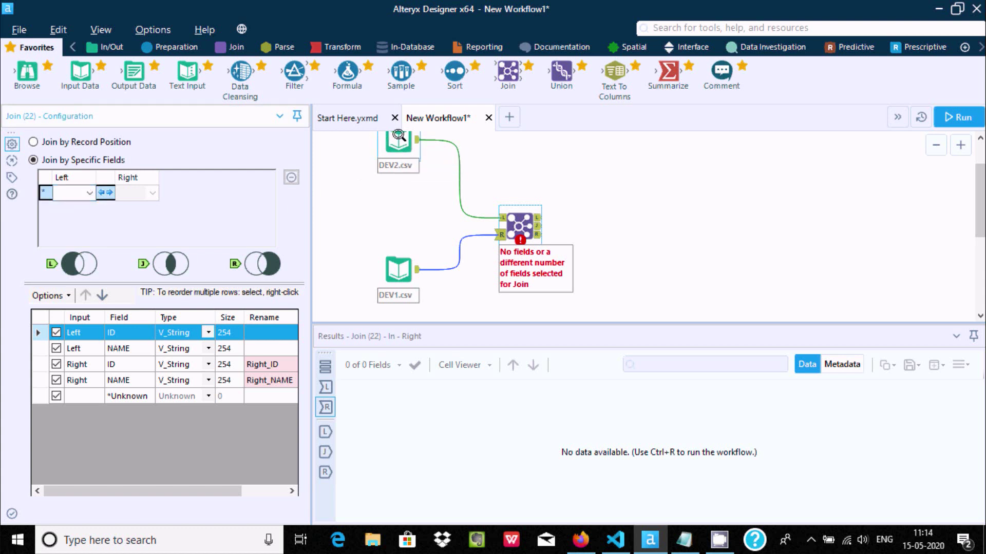
pyautogui.click(399, 137)
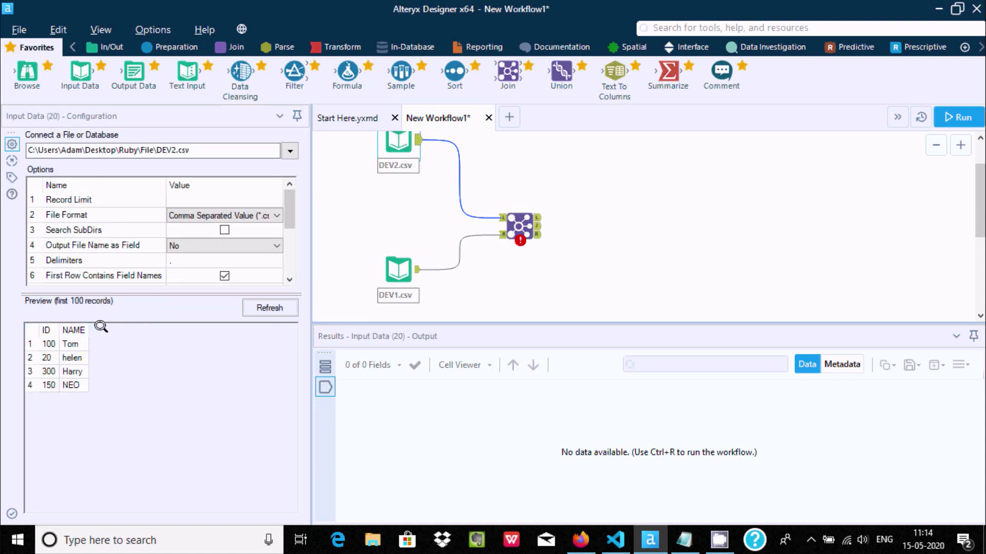
pyautogui.click(397, 271)
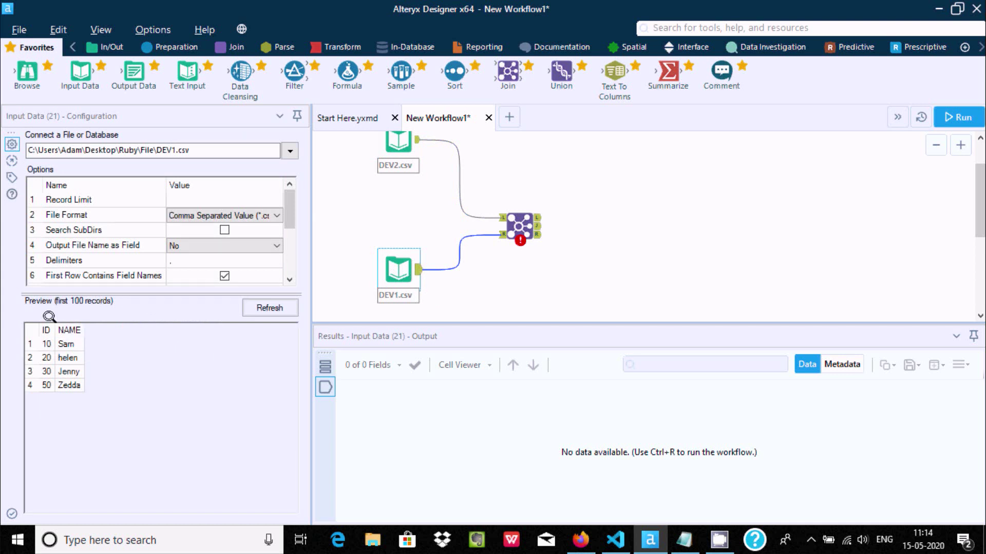
pyautogui.click(511, 218)
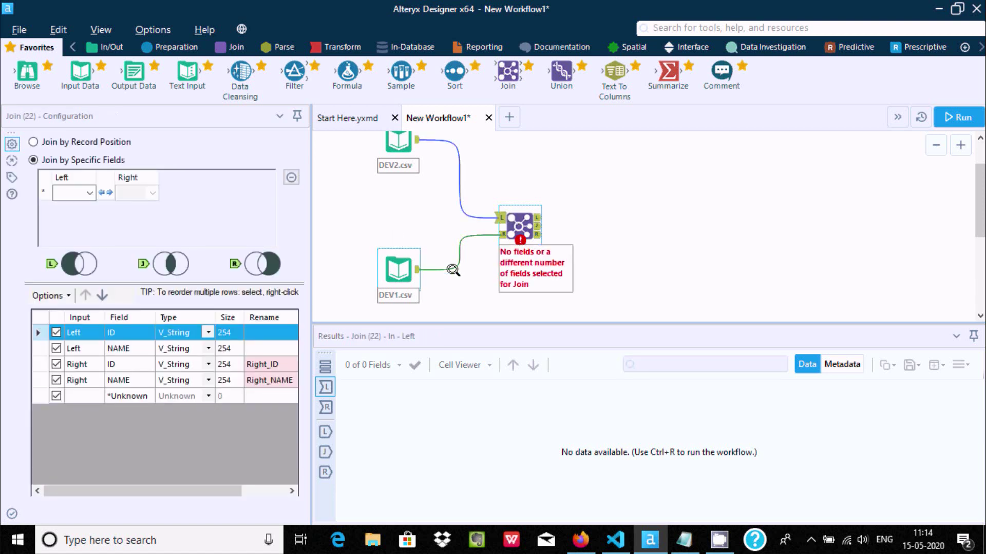
pyautogui.click(95, 195)
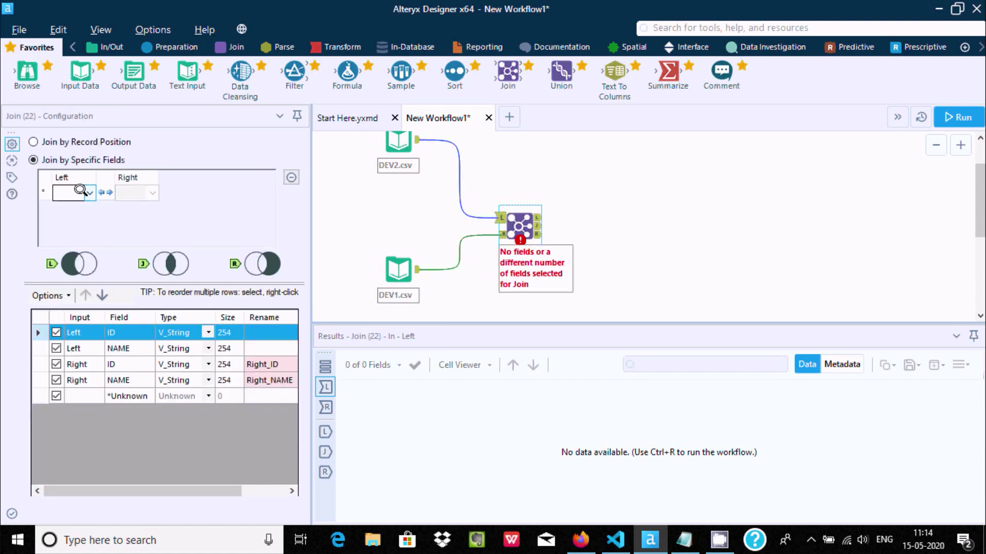
pyautogui.click(73, 202)
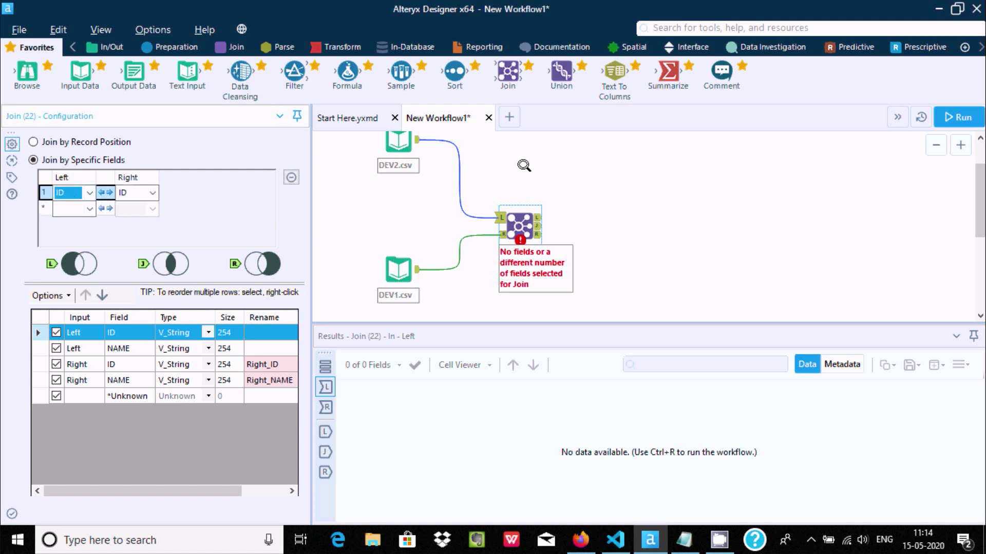
# - Add a Report Text tool fed by the Join's J output and run the workflow
pyautogui.click(603, 187)
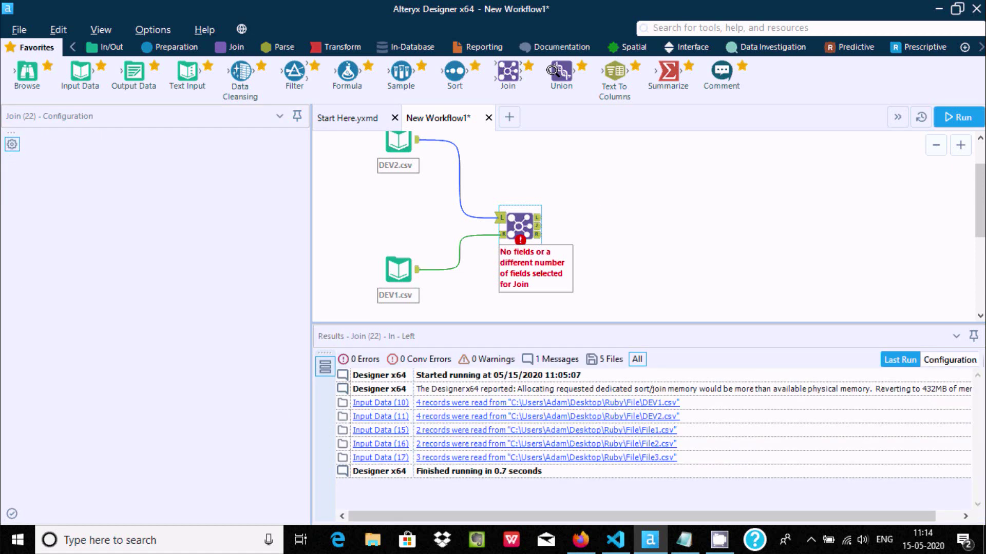
pyautogui.click(485, 48)
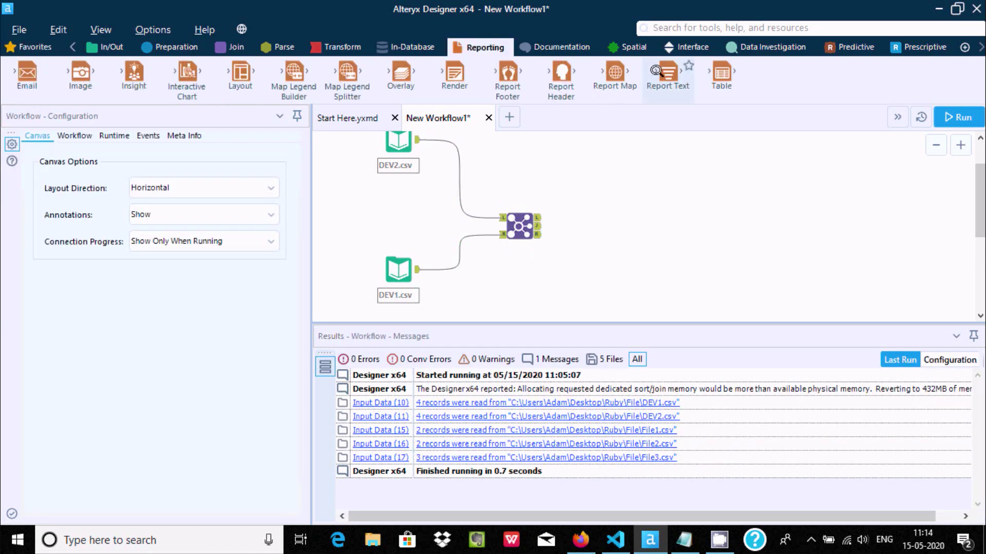
pyautogui.moveTo(630, 203); pyautogui.dragTo(685, 225)
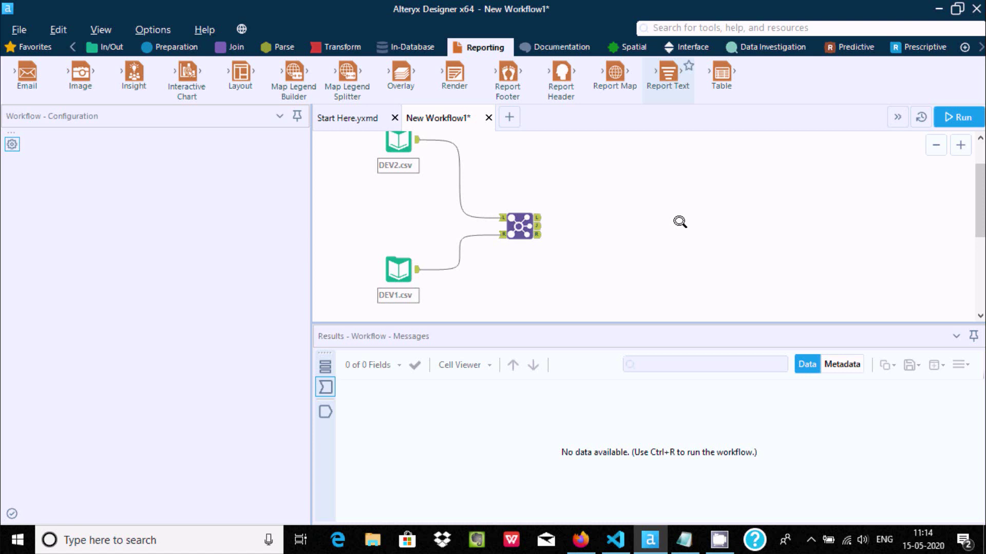
pyautogui.moveTo(537, 221); pyautogui.dragTo(666, 224)
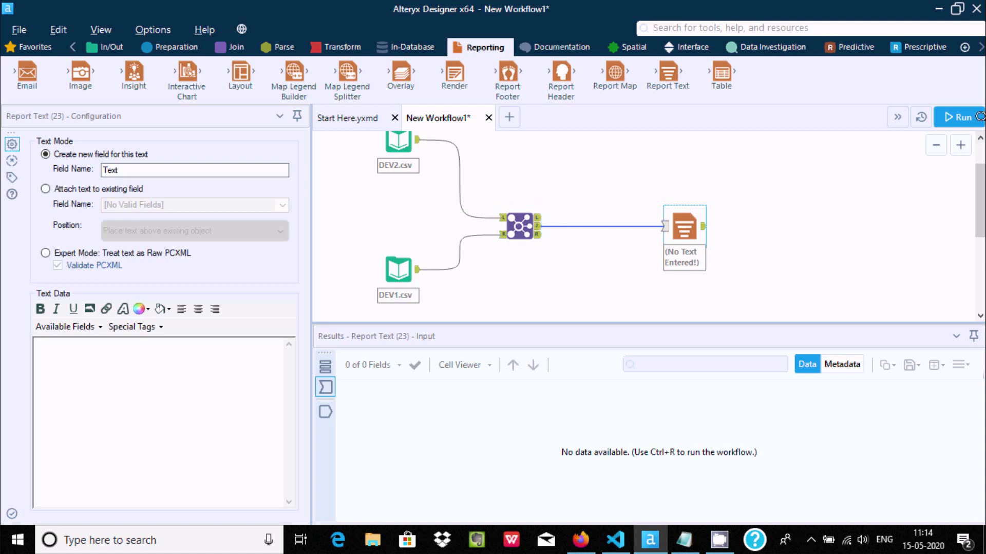
pyautogui.click(957, 118)
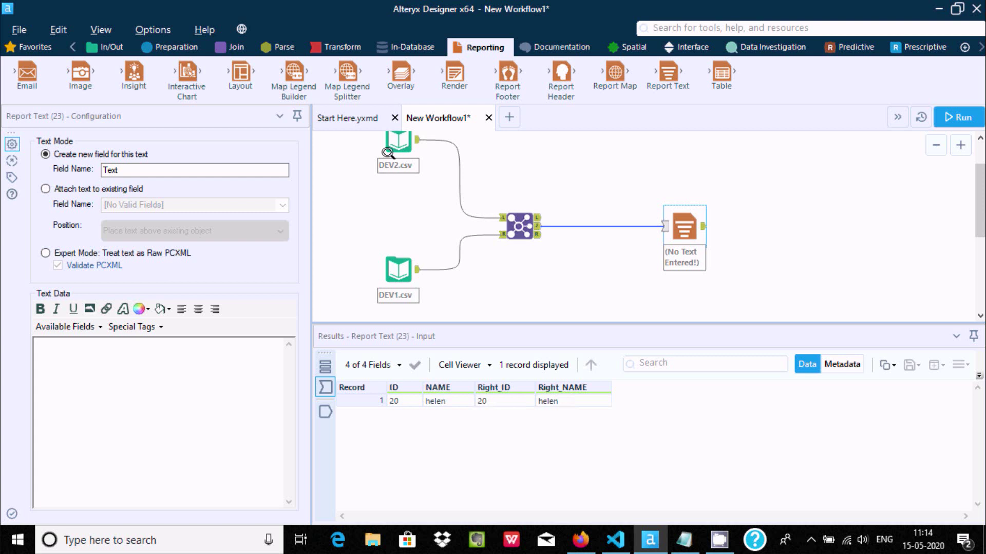
# - Compare the four-record inputs with the single joined record, ID 20 helen
pyautogui.click(387, 138)
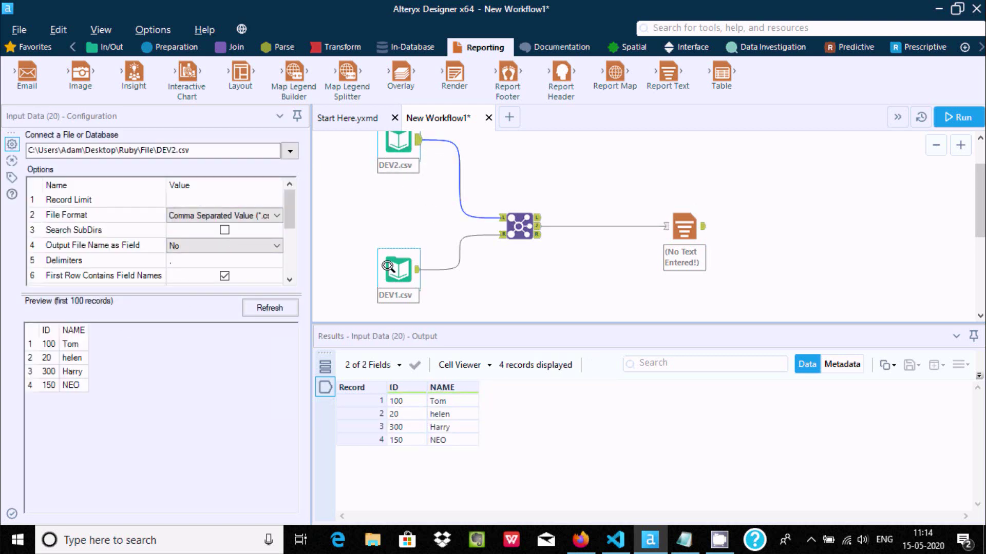
pyautogui.click(387, 267)
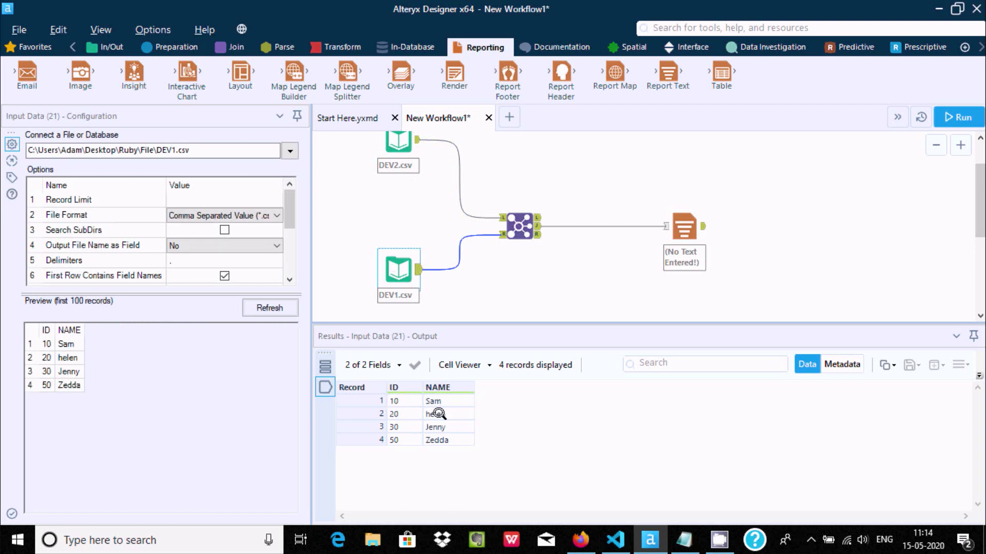
pyautogui.click(386, 139)
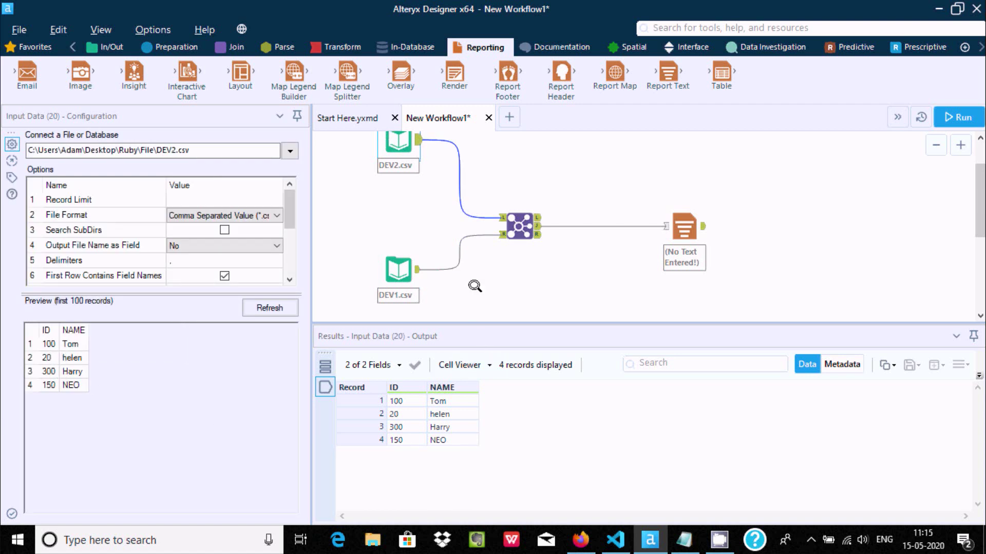
pyautogui.click(516, 218)
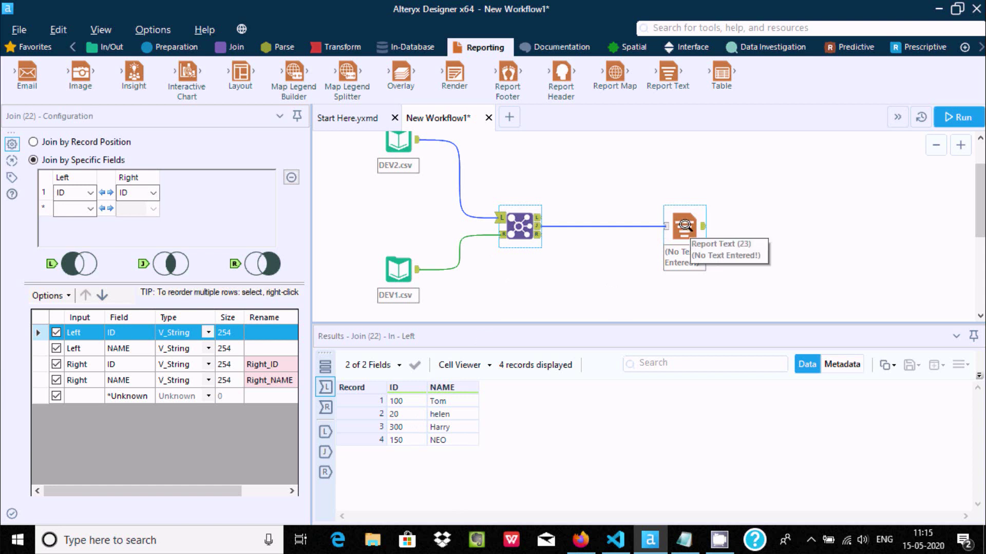
pyautogui.click(683, 222)
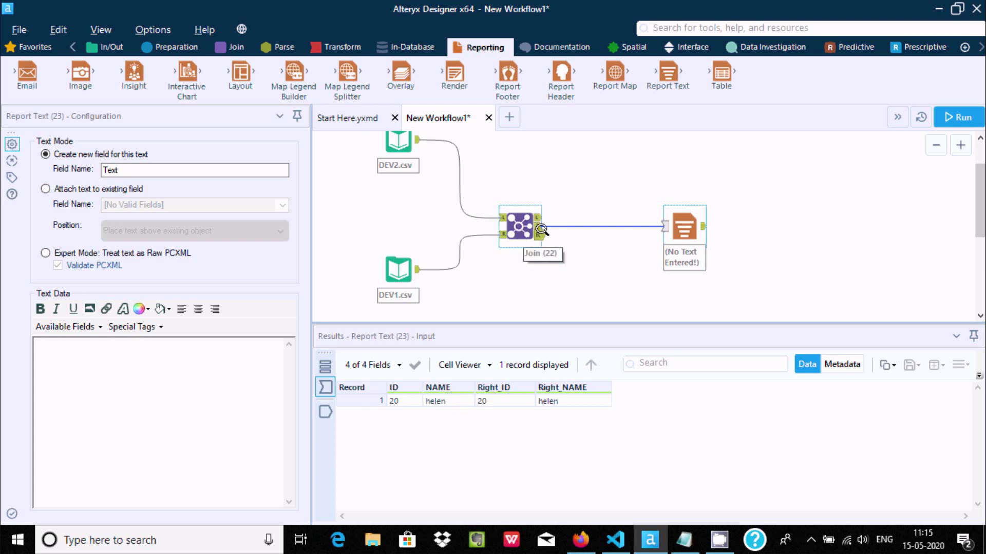
# - Rewire Report Text to the Join's left unjoined (L) output and run the workflow
pyautogui.click(584, 227)
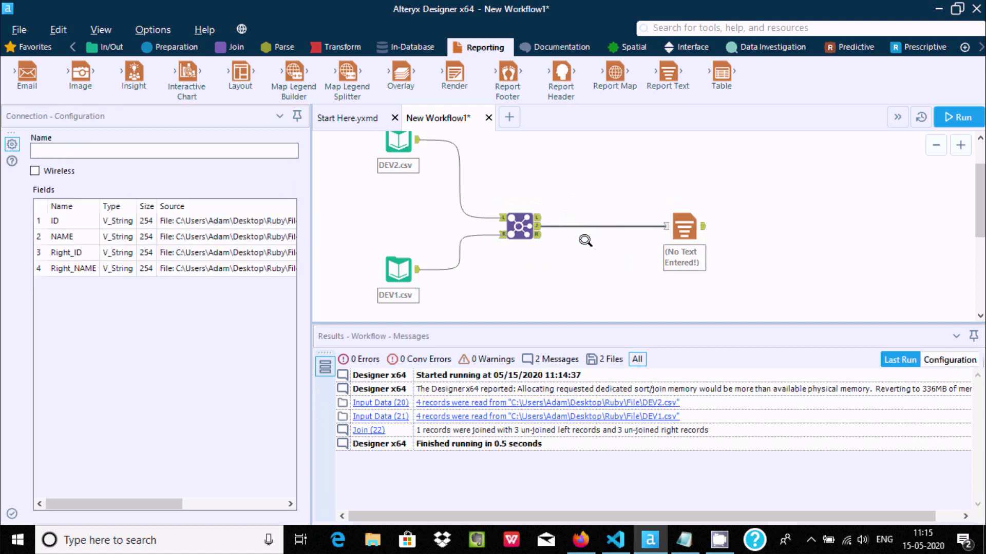
pyautogui.press('Delete')
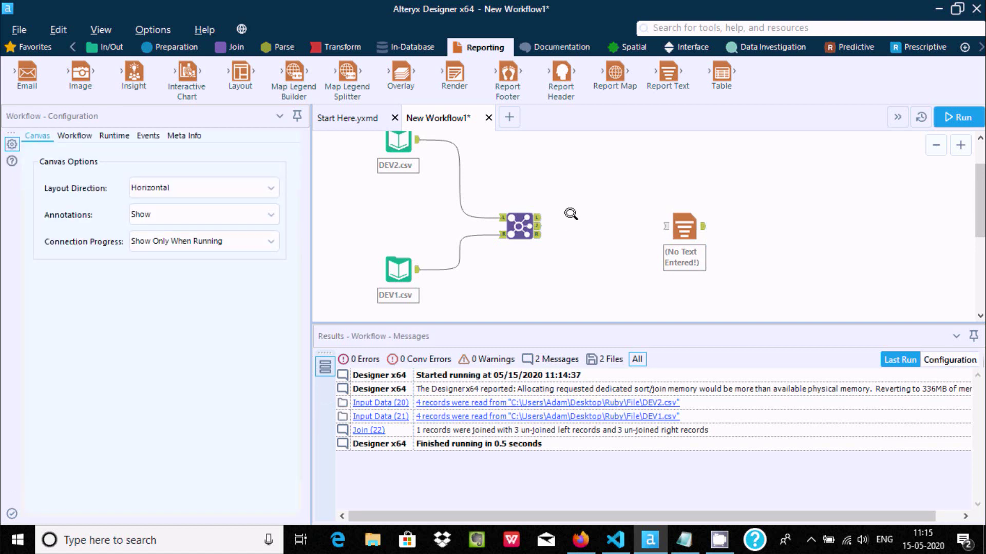
pyautogui.moveTo(537, 225); pyautogui.dragTo(662, 267)
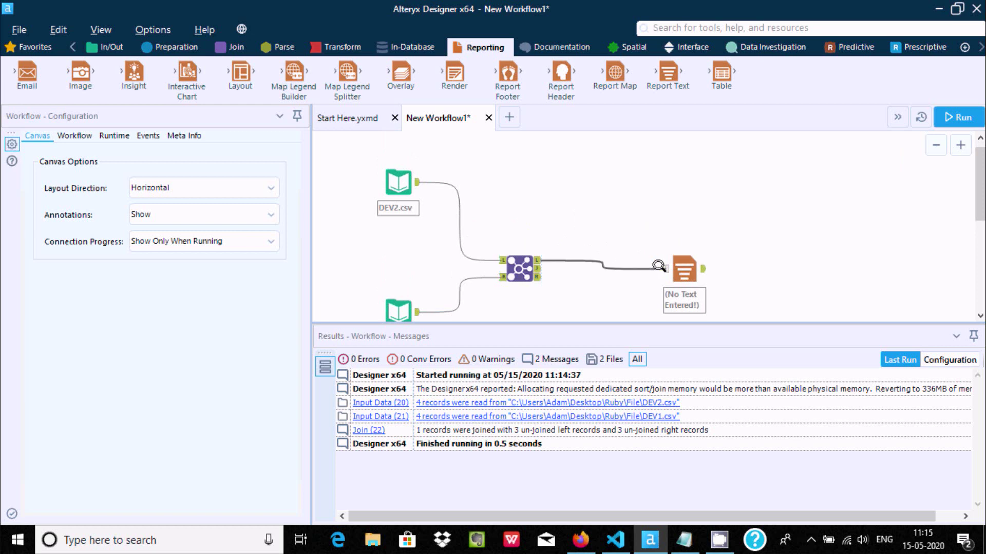
pyautogui.click(957, 118)
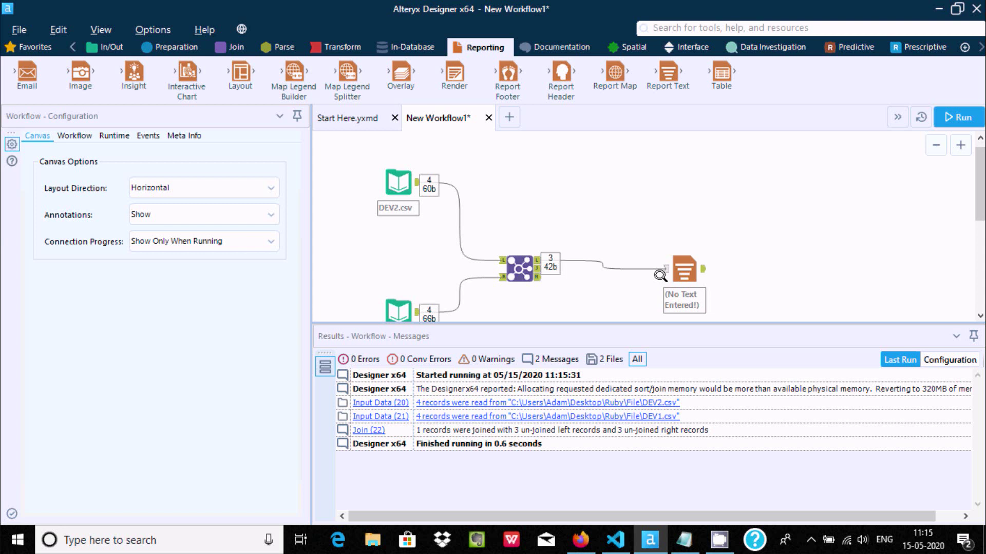
# - Check Report Text receives DEV2's Tom, NEO and Harry (IDs 100, 150, 300)
pyautogui.click(682, 262)
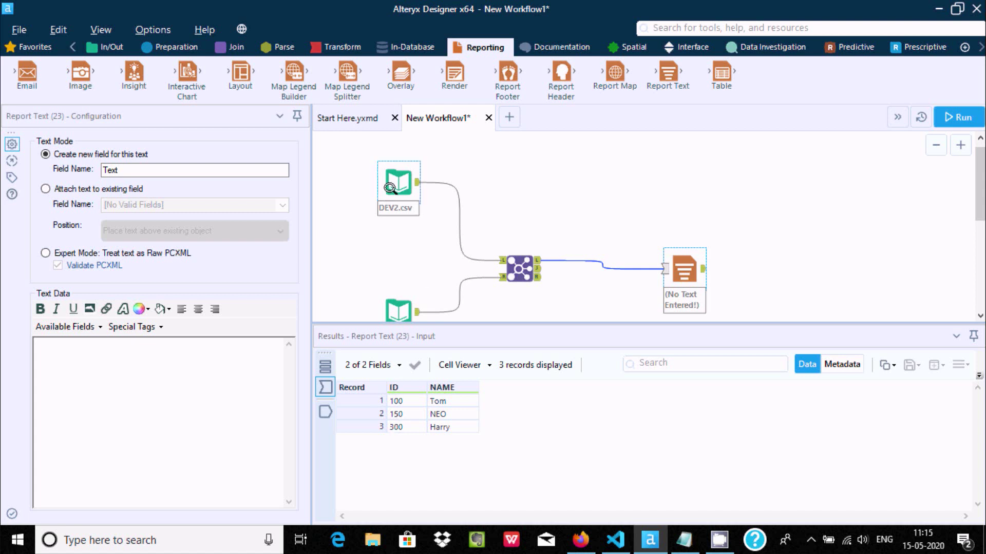
pyautogui.scroll(-1, 975, 157)
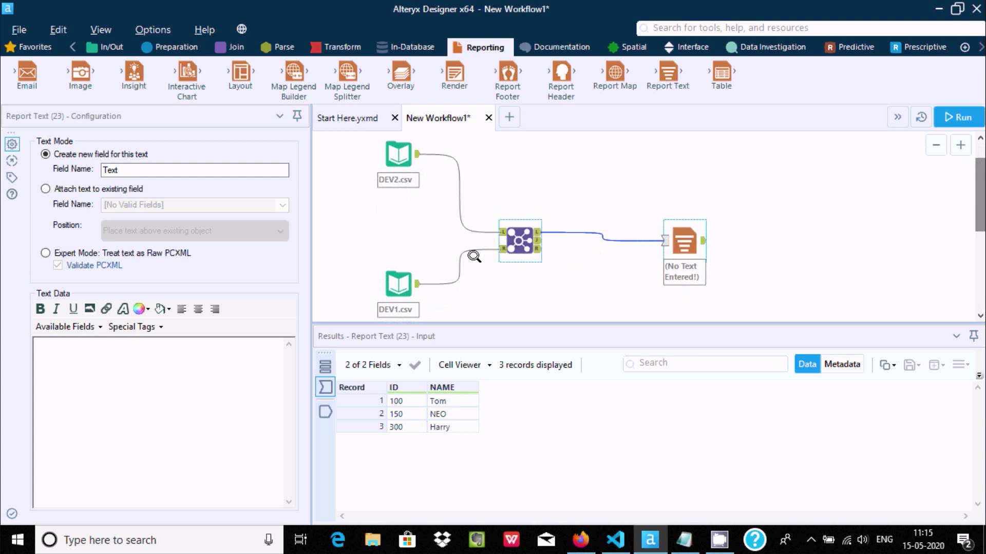
pyautogui.click(394, 155)
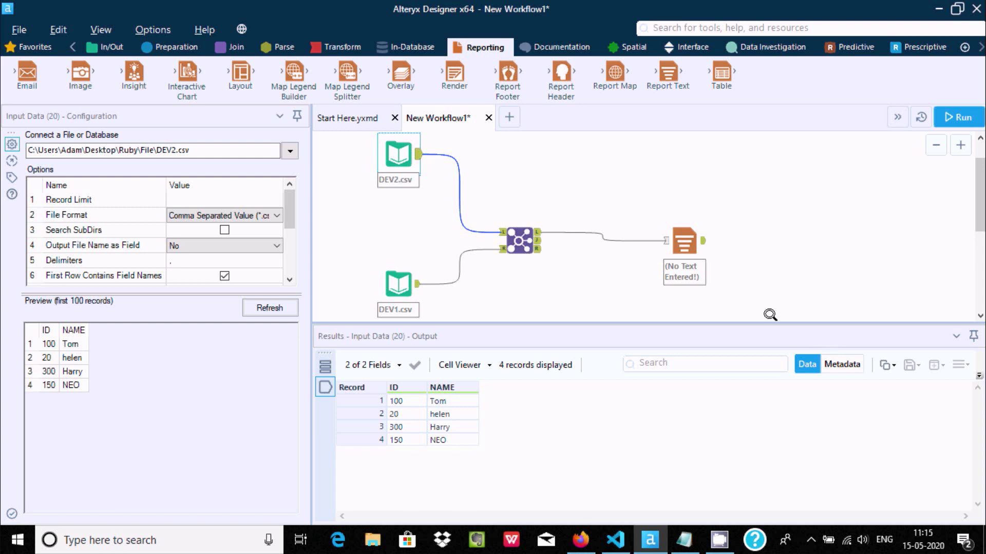
pyautogui.click(684, 241)
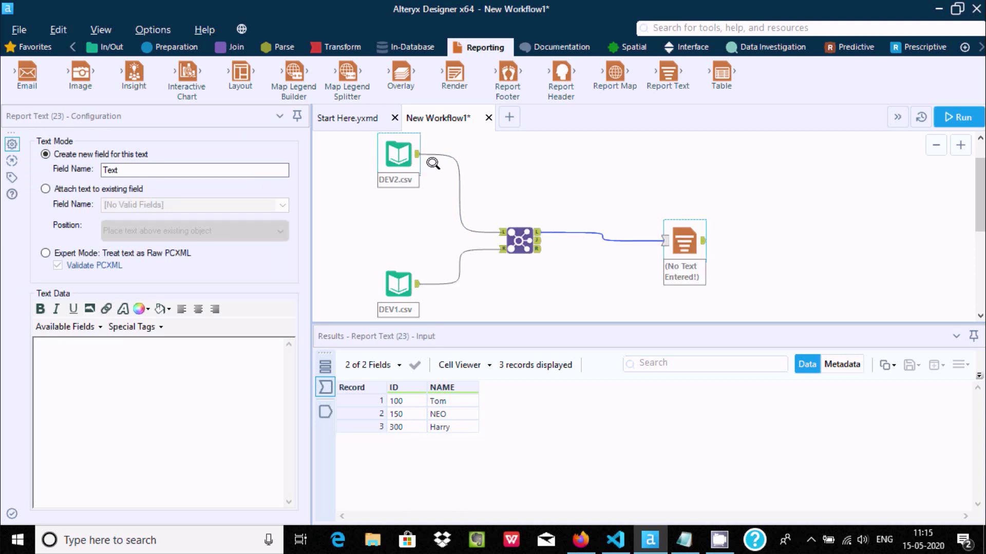
# - Rewire Report Text to the Join's right unjoined (R) output and run the workflow
pyautogui.moveTo(596, 212); pyautogui.dragTo(603, 268)
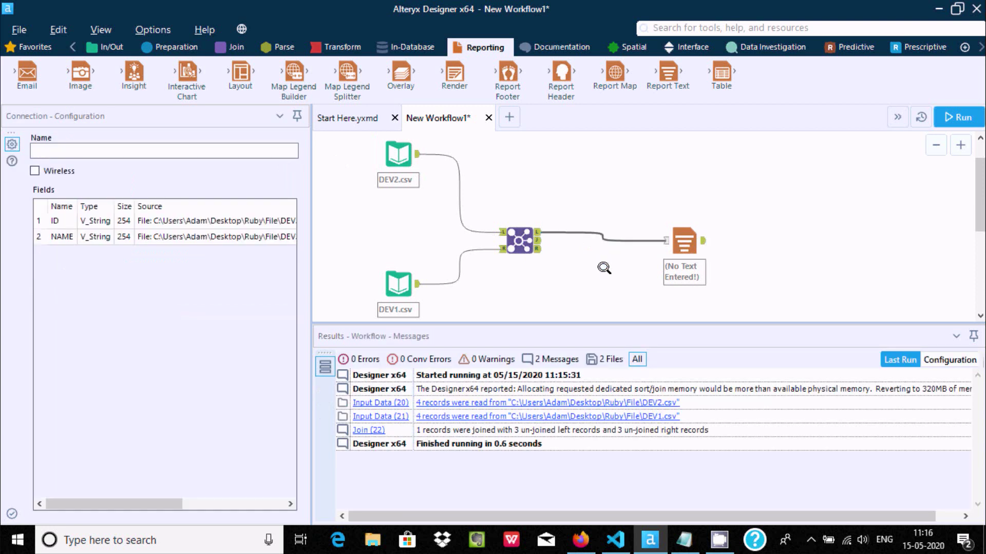
pyautogui.press('Delete')
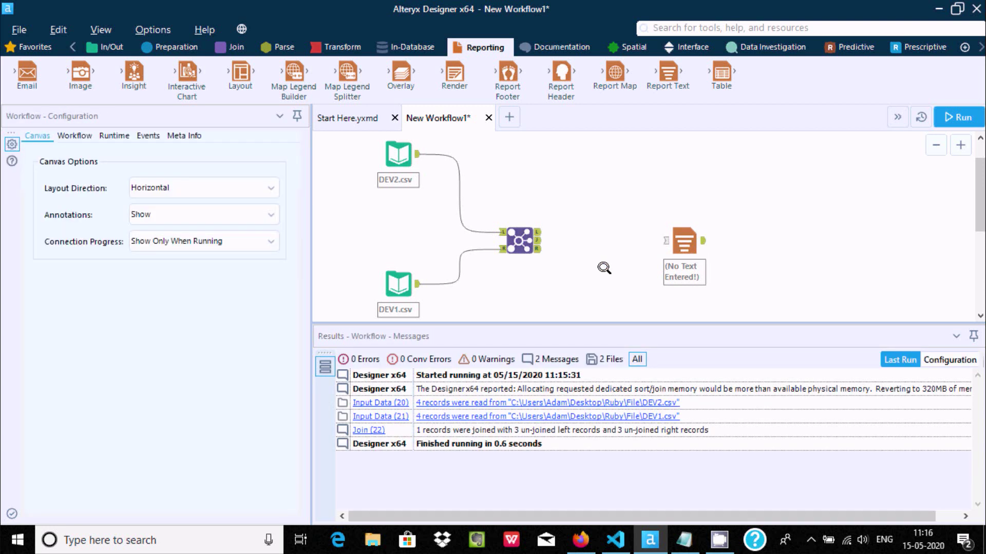
pyautogui.moveTo(542, 244); pyautogui.dragTo(666, 240)
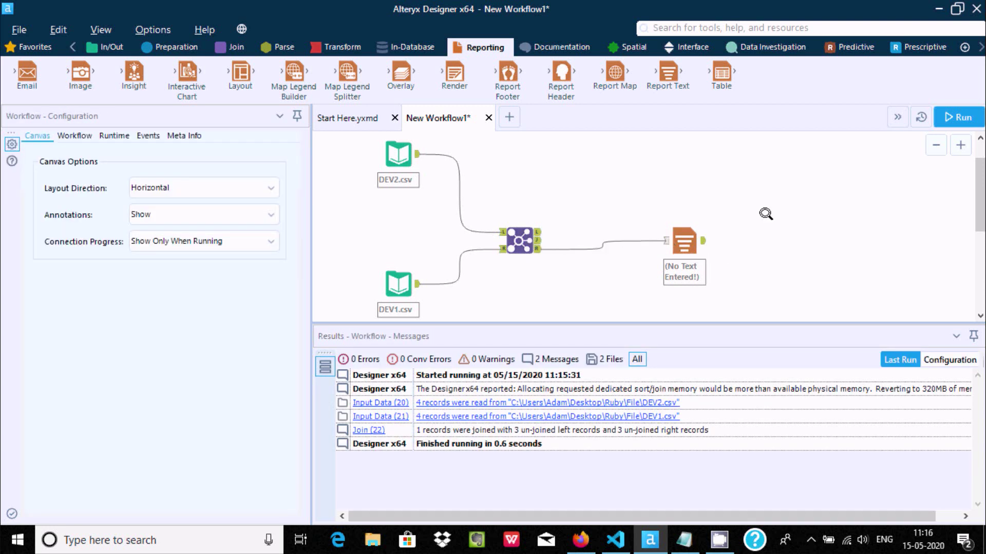
pyautogui.click(958, 117)
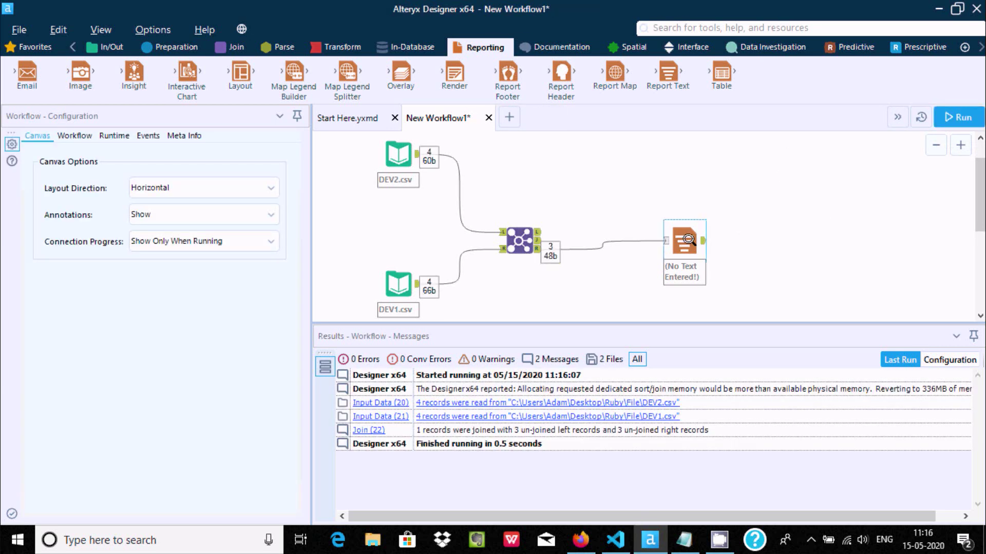
# - Review the three DEV1 records Sam, Jenny and Zedda (IDs 10, 30, 50) reaching Report Text
pyautogui.click(680, 235)
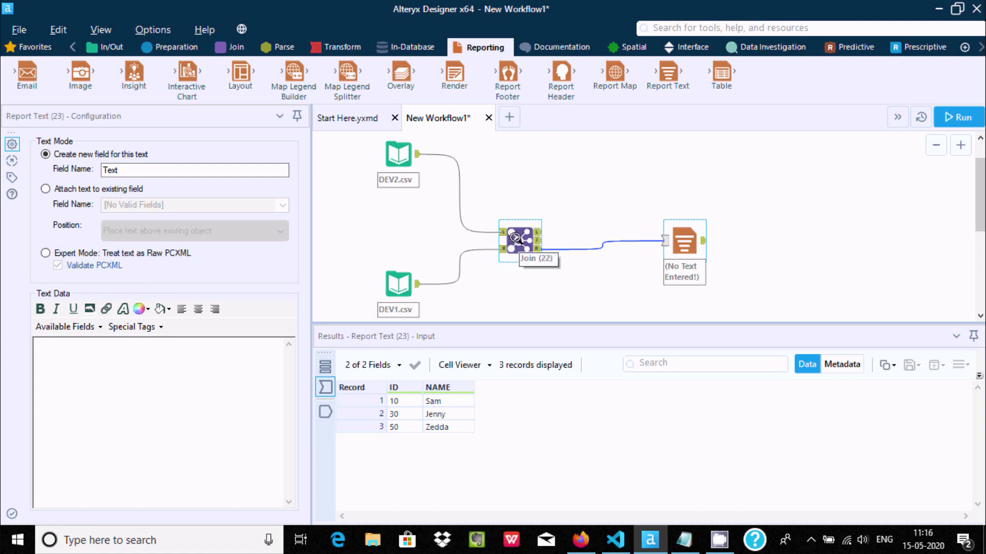
pyautogui.click(515, 238)
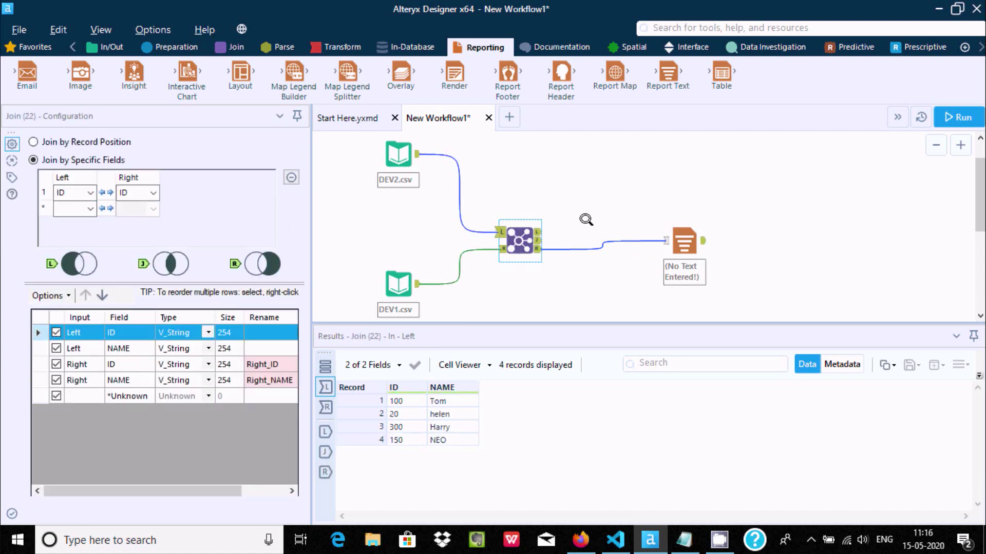
pyautogui.moveTo(590, 219); pyautogui.dragTo(598, 271)
# - Reconnect Report Text to the Join's J output and rerun with Ctrl+R
pyautogui.click(598, 282)
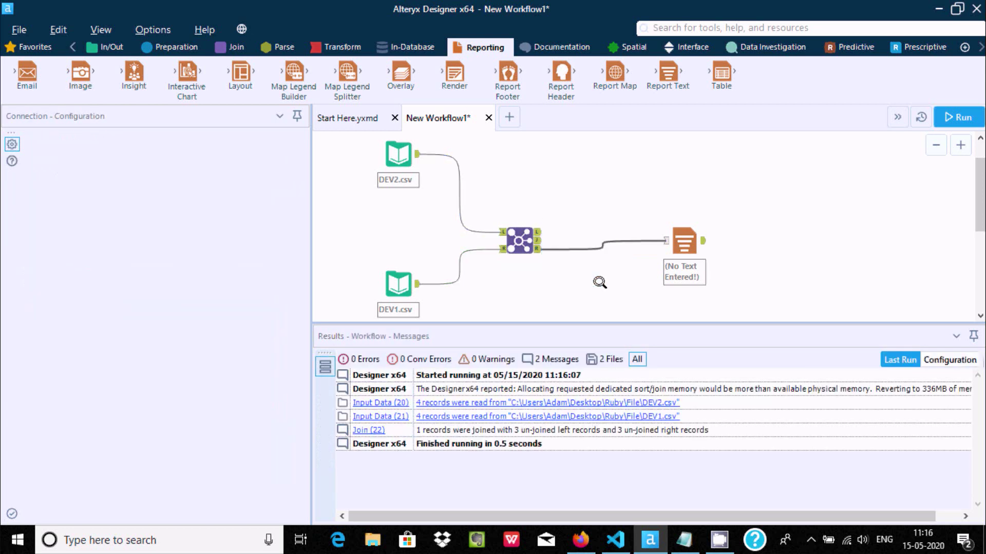
pyautogui.moveTo(537, 240); pyautogui.dragTo(667, 267)
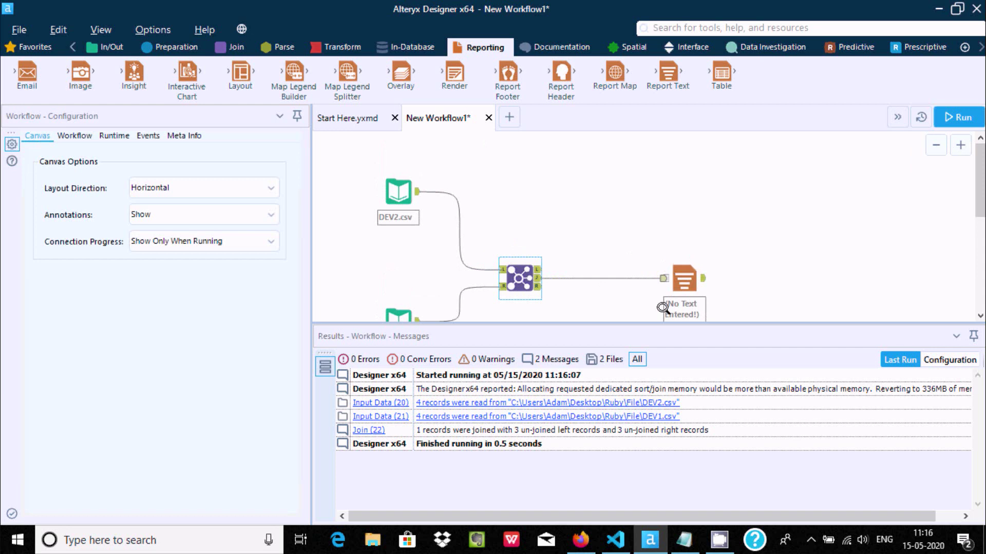
pyautogui.hotkey('ctrl', 'r')
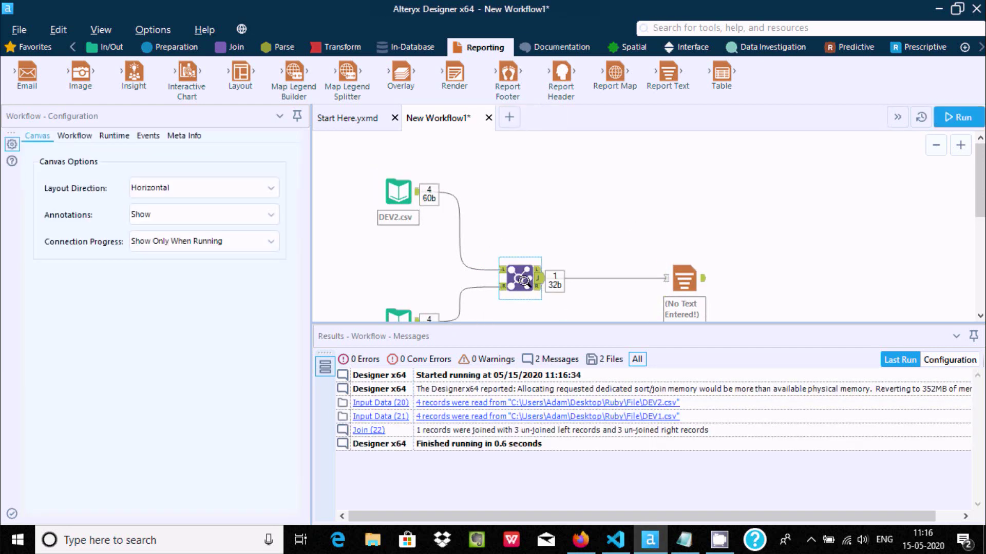
pyautogui.click(689, 267)
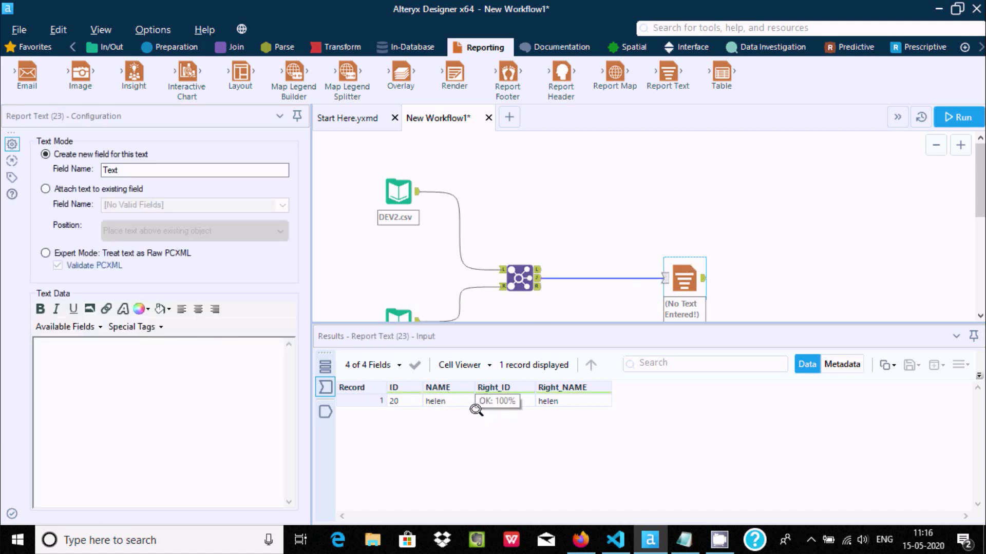
# - Add NAME–NAME as a second join field, rerun, and confirm the single record 20 helen
pyautogui.click(519, 280)
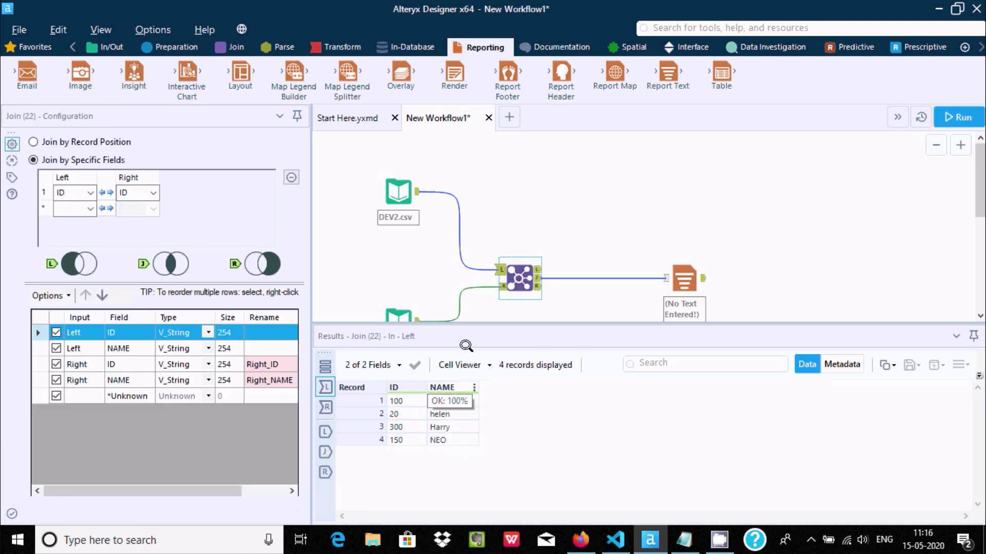
pyautogui.click(90, 209)
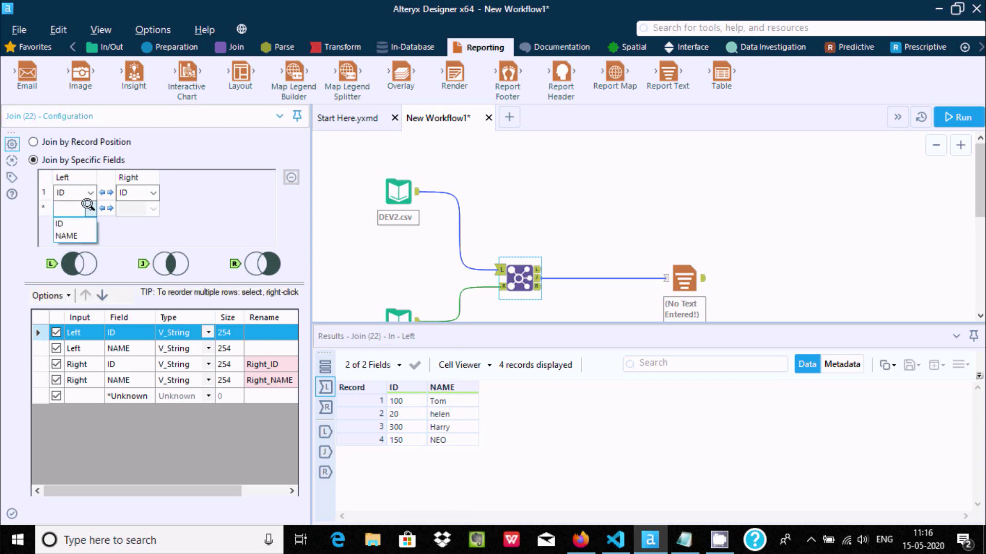
pyautogui.click(67, 235)
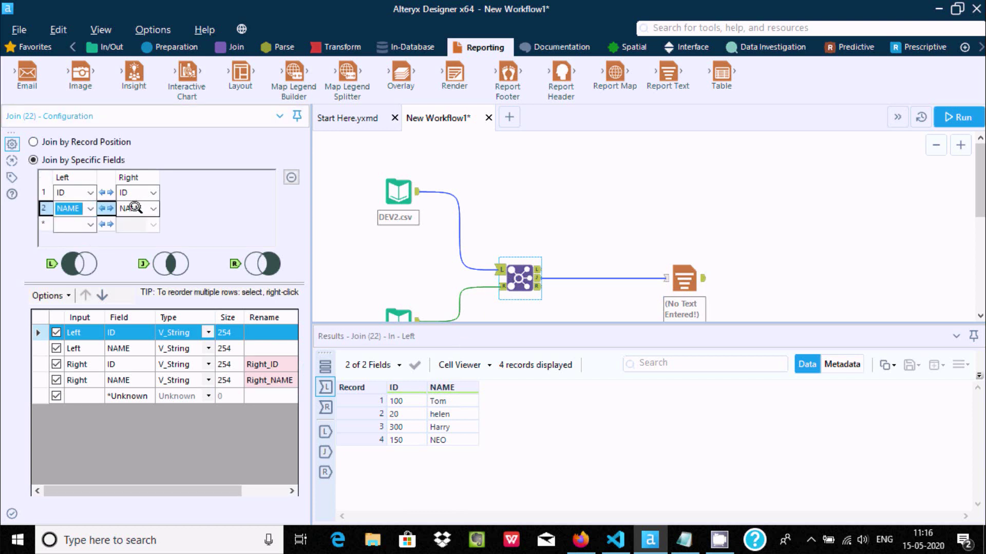
pyautogui.click(954, 118)
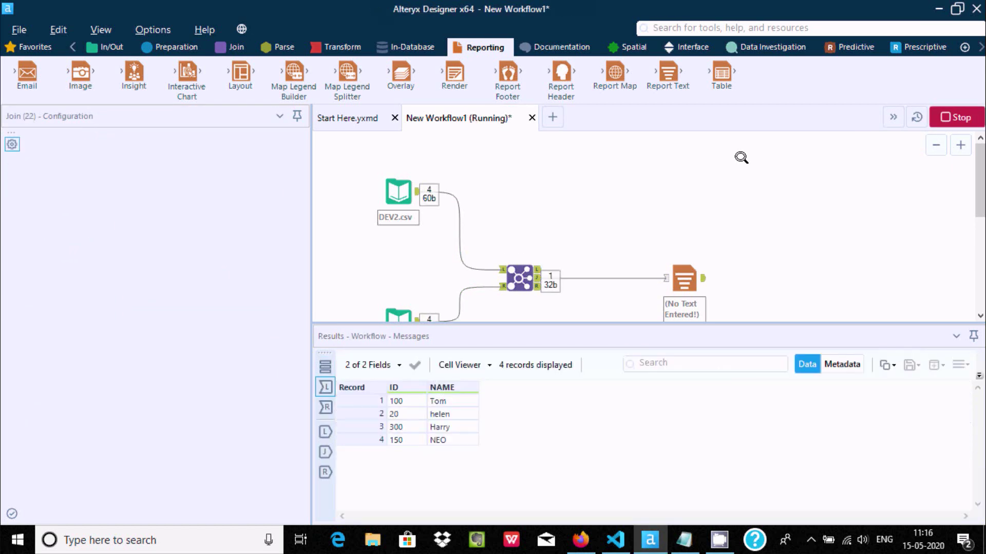
pyautogui.click(679, 270)
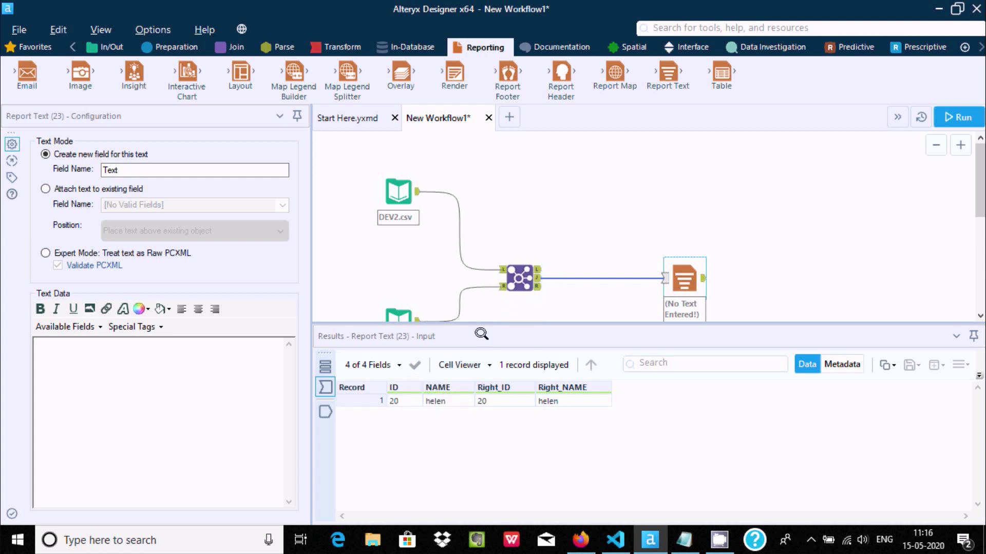
# - Switch the Join to Join by Record Position and rerun, pairing all four DEV2 and DEV1 rows
pyautogui.click(520, 278)
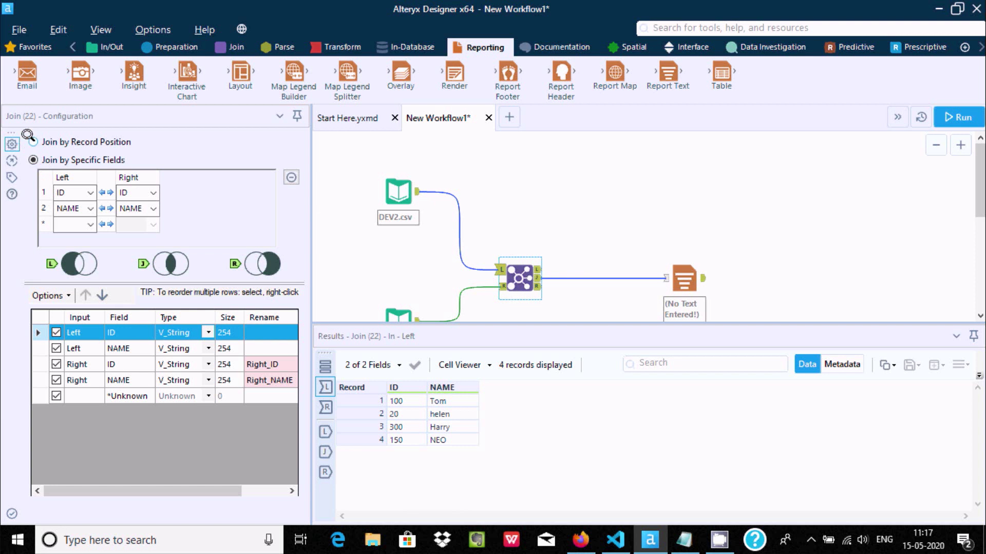
pyautogui.click(32, 141)
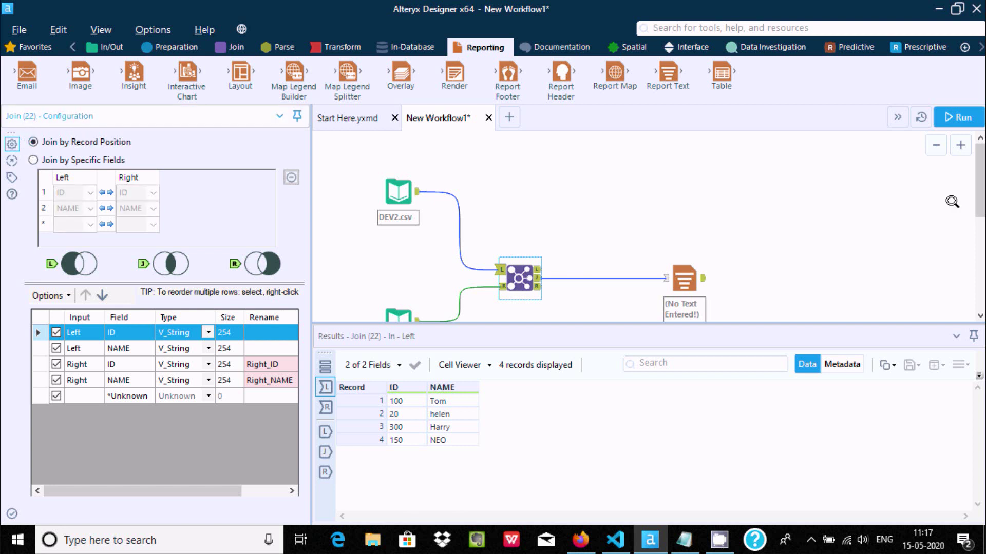
pyautogui.hotkey('ctrl', 'r')
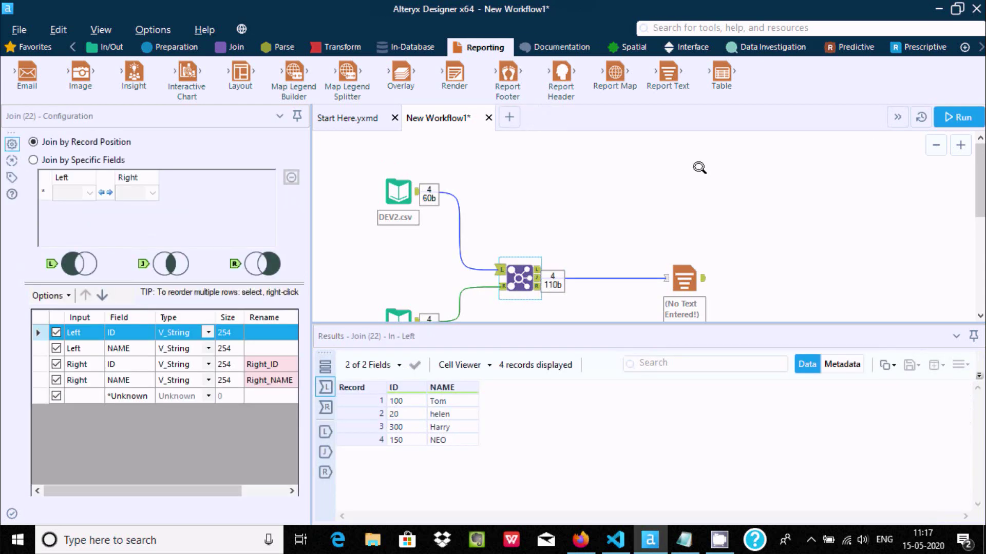
pyautogui.click(685, 271)
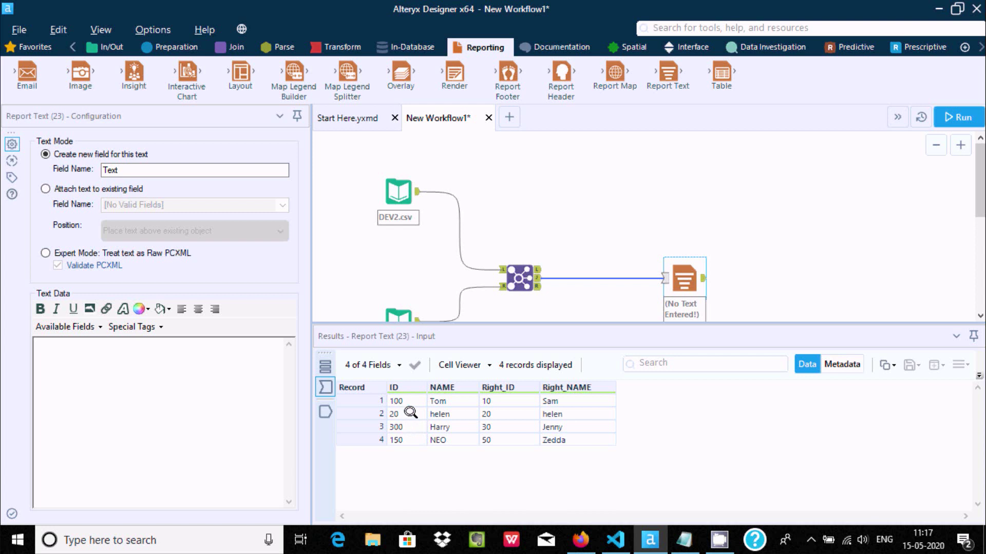
pyautogui.moveTo(978, 166); pyautogui.dragTo(978, 187)
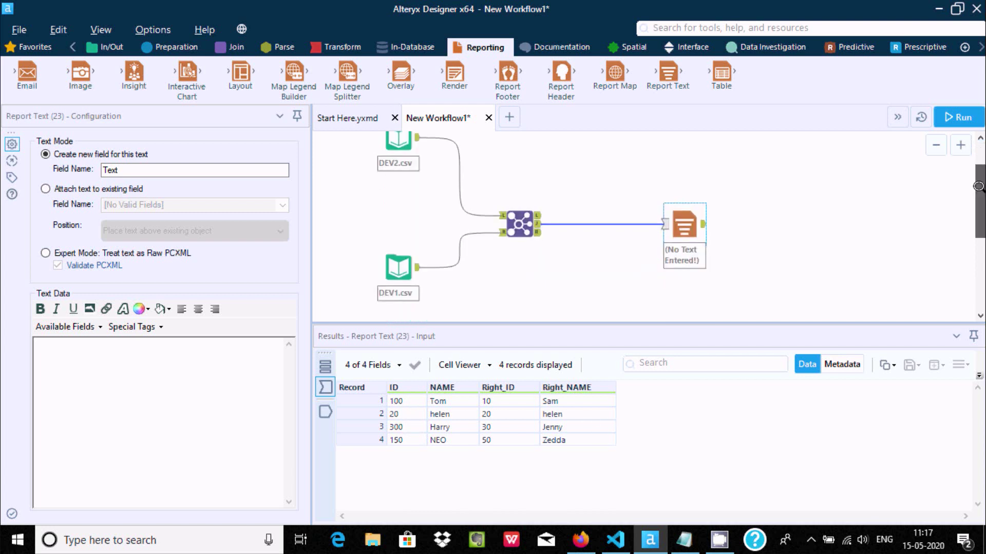
pyautogui.click(386, 268)
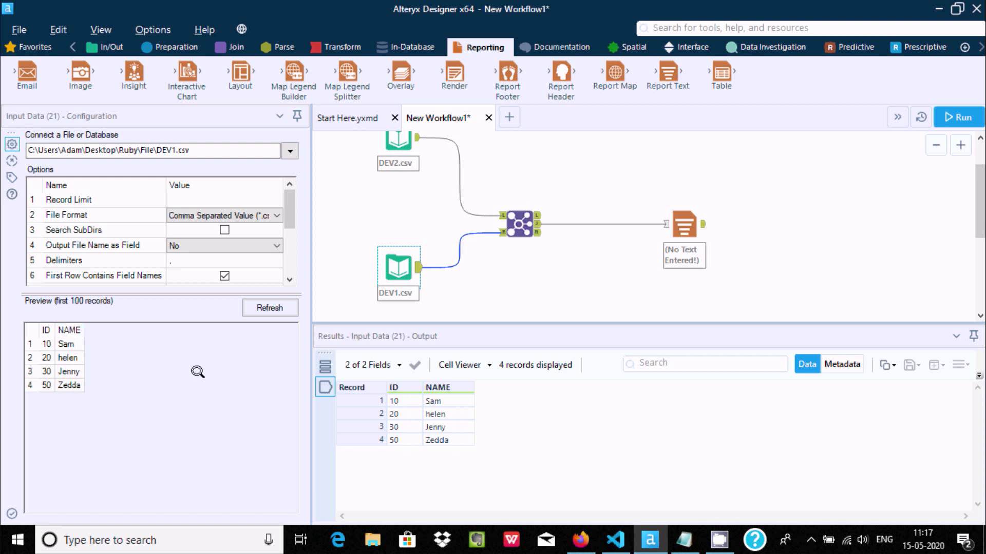
pyautogui.click(392, 139)
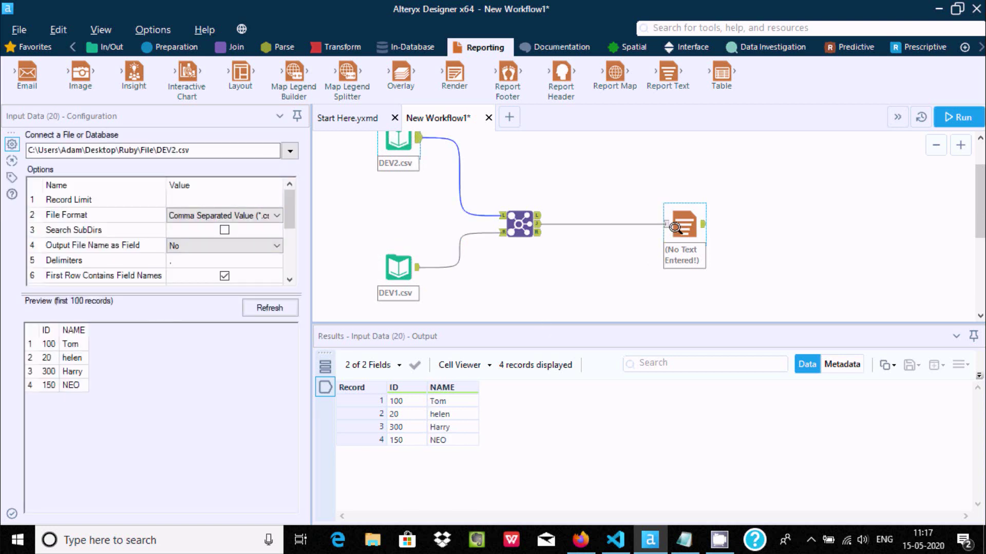
pyautogui.click(674, 230)
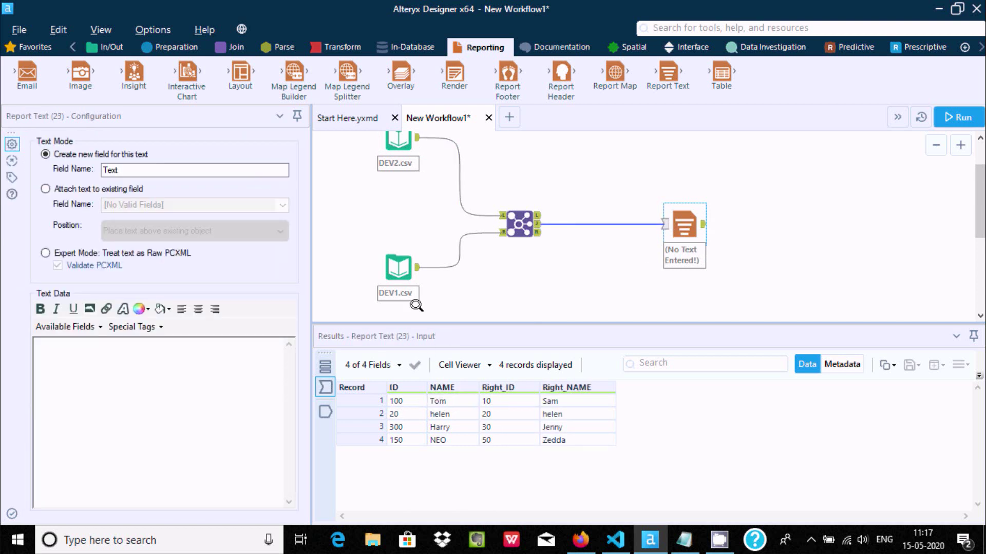
pyautogui.click(400, 267)
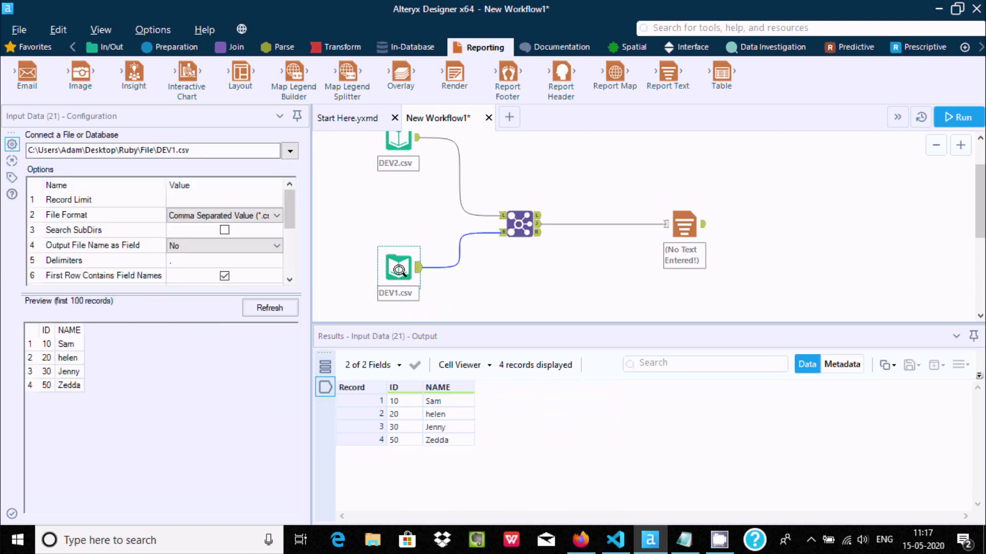
pyautogui.click(688, 234)
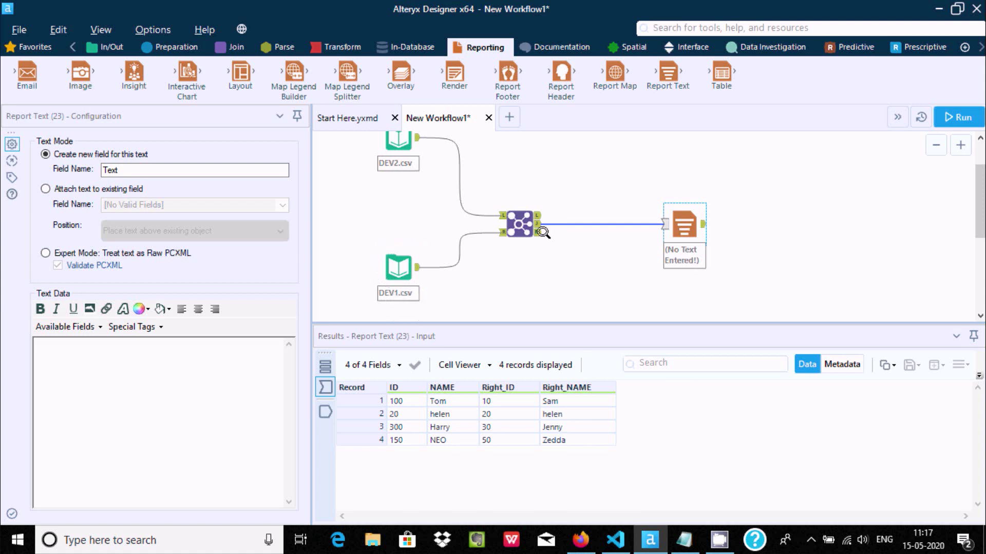
pyautogui.click(520, 221)
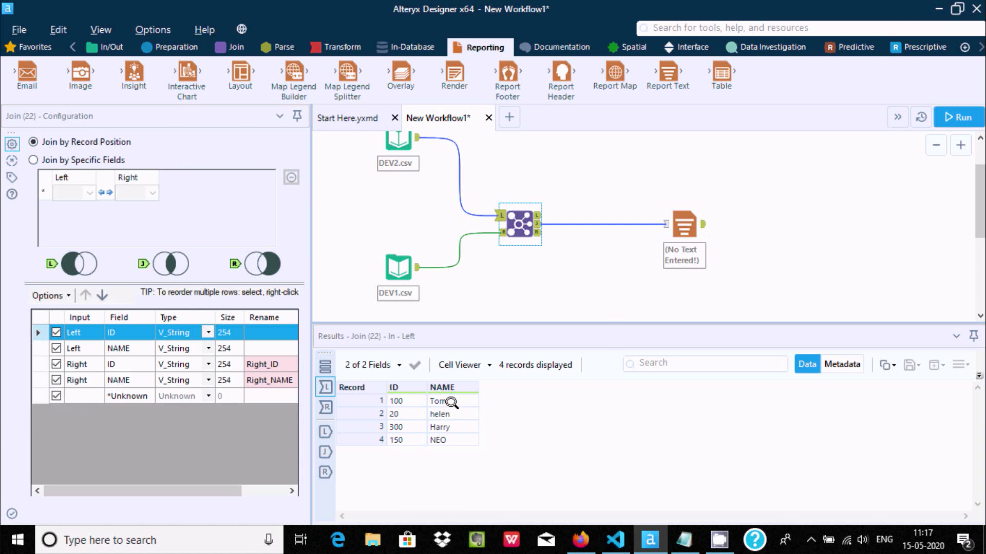
pyautogui.click(688, 225)
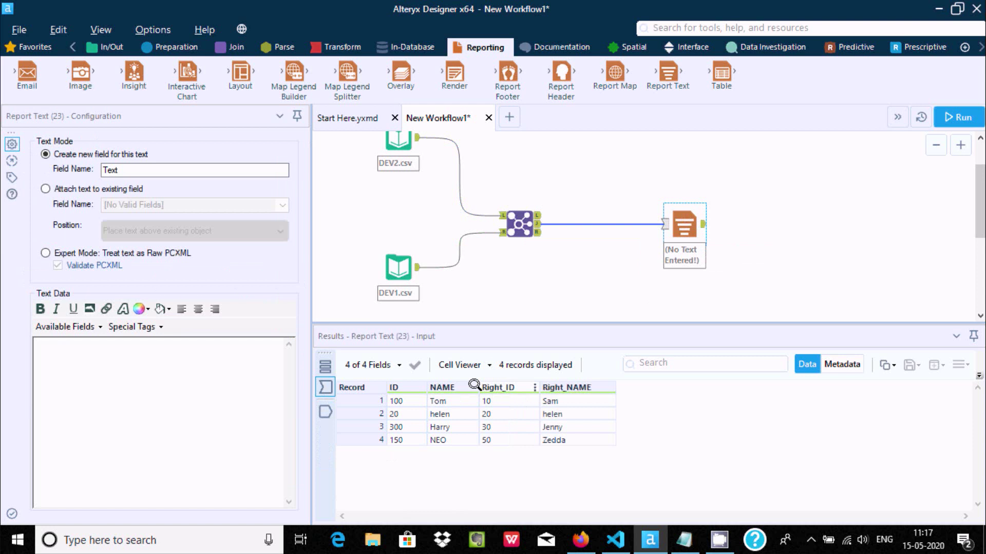
# - Show the Join tool's record-position join settings, with DEV2's four records as left input
pyautogui.click(520, 224)
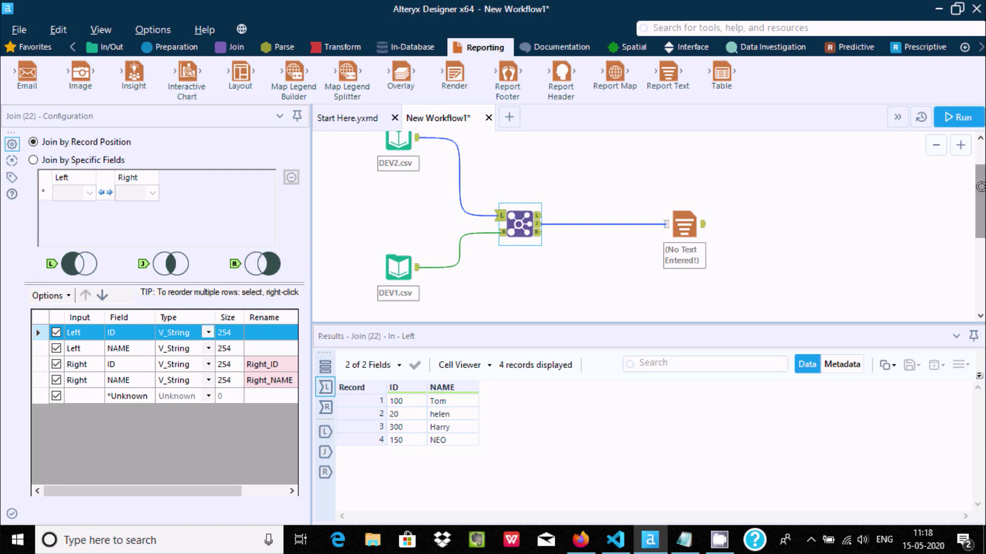
pyautogui.moveTo(981, 186)
pyautogui.mouseDown()
pyautogui.moveTo(980, 211)
pyautogui.moveTo(980, 174)
pyautogui.mouseUp()
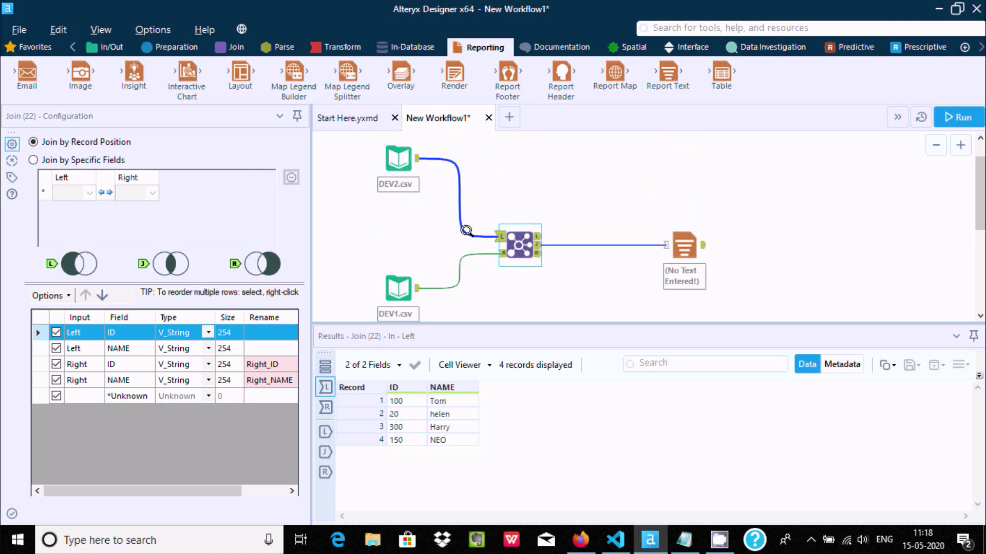